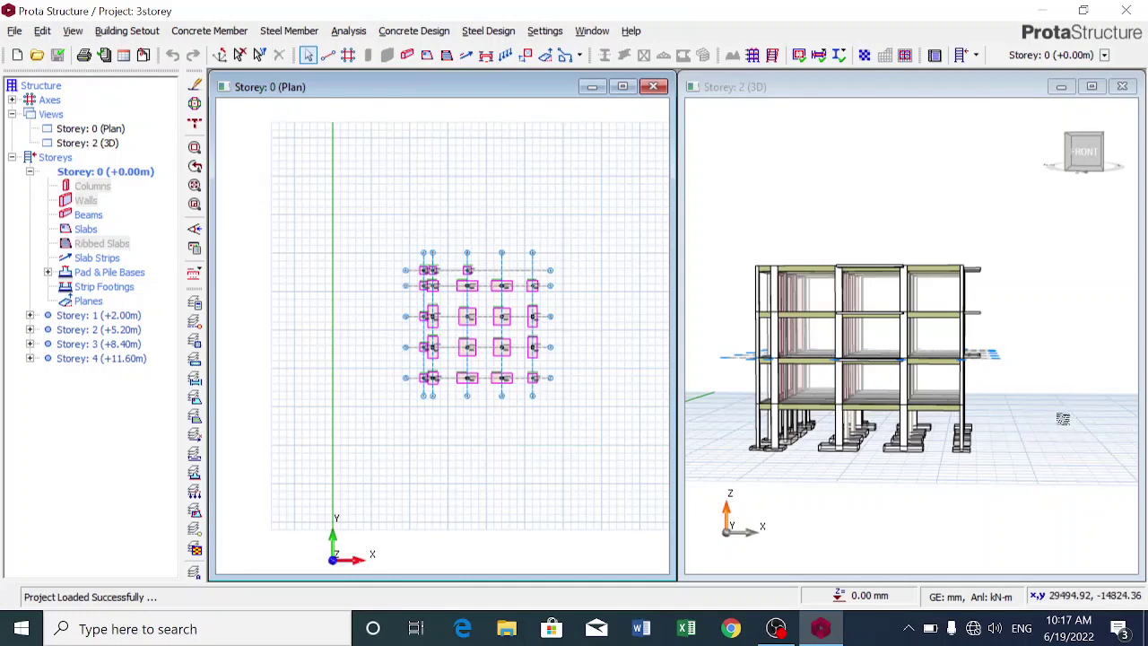
Load ProtaDetails for the 3storey project, switch to it and start a new drawing
middle_drag(1062, 408, 834, 404)
click(833, 408)
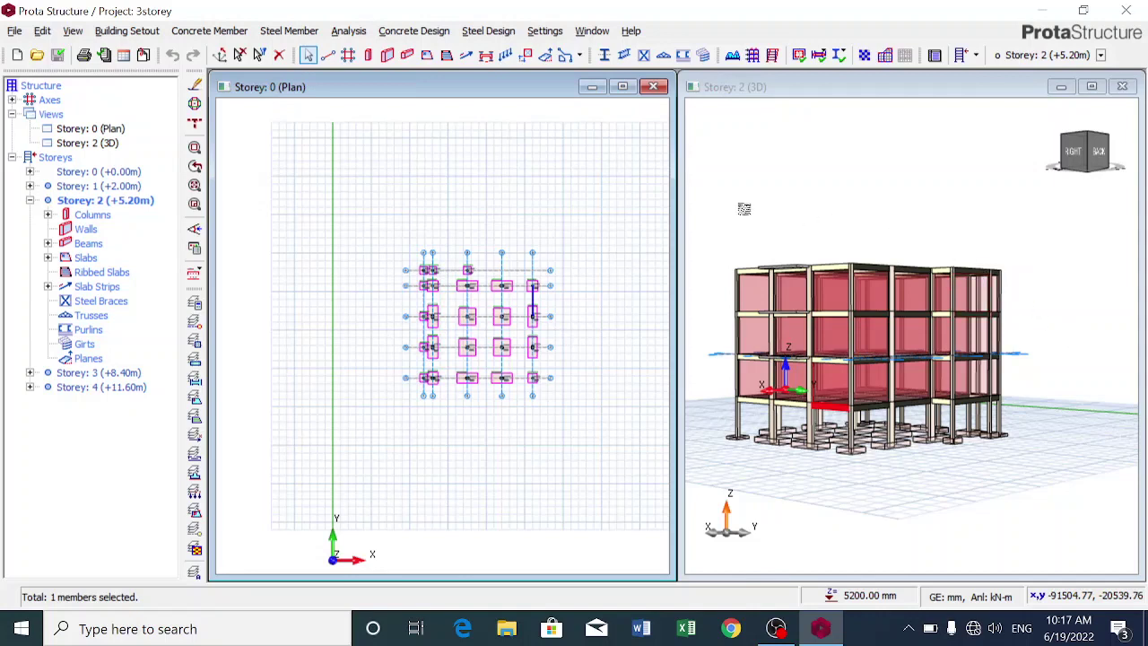
click(437, 34)
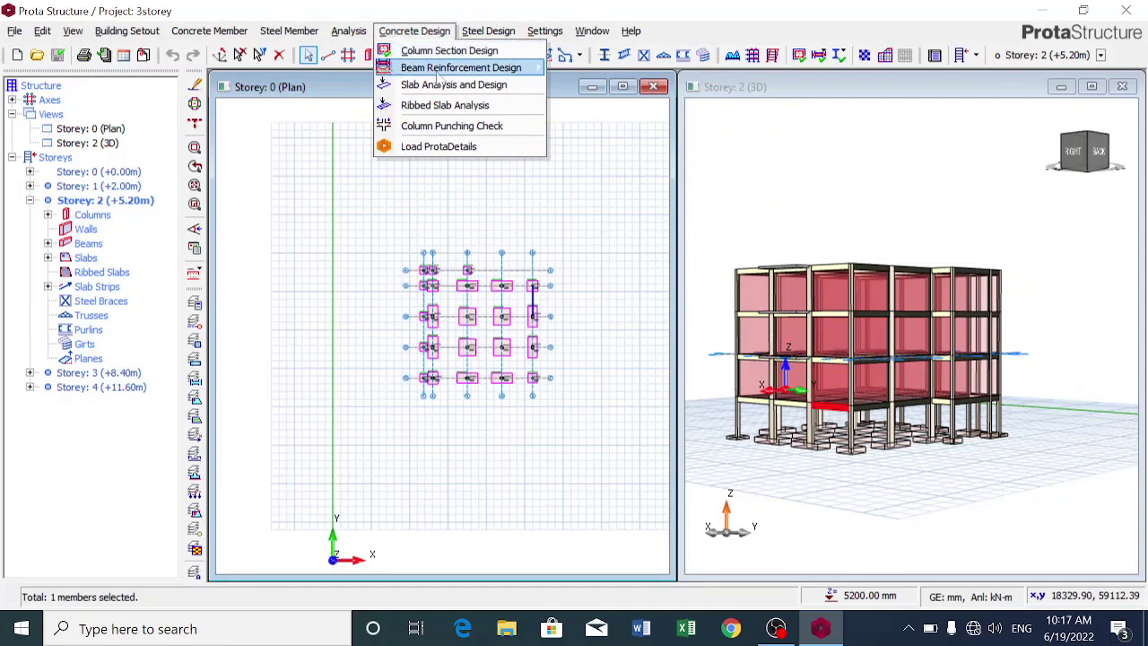
click(491, 150)
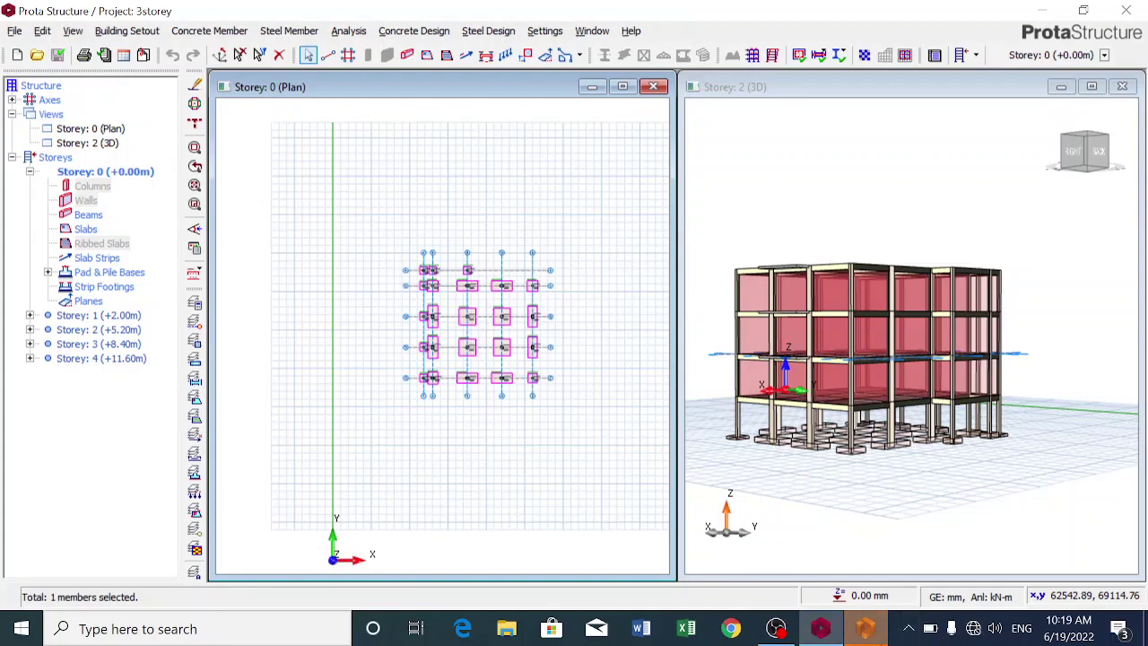
click(865, 627)
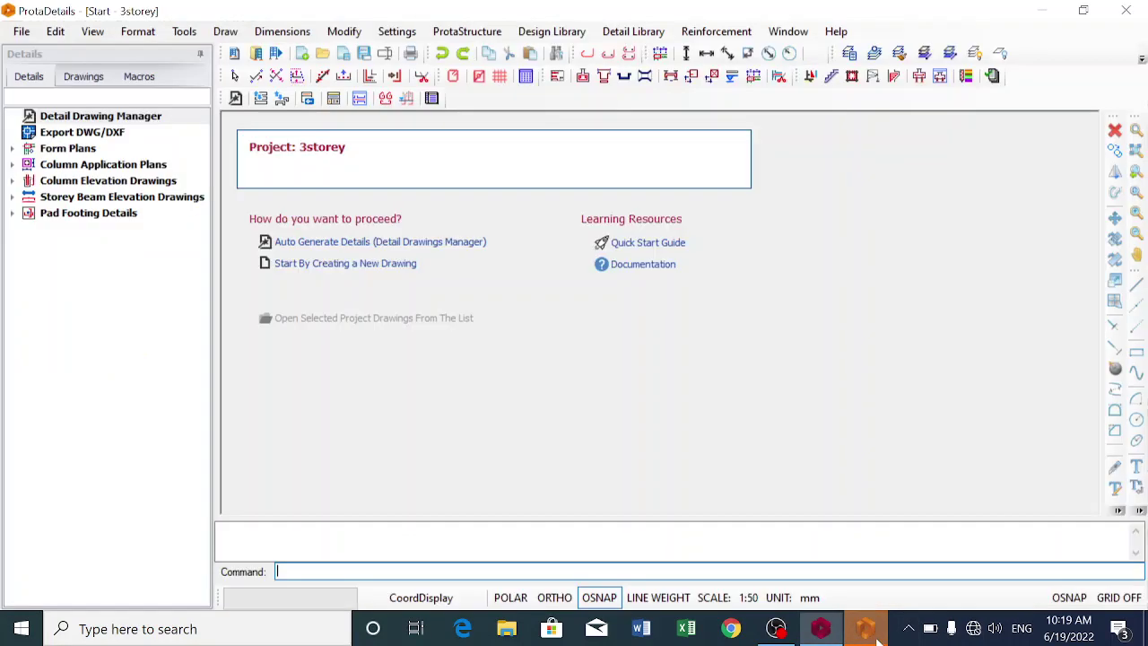
click(389, 265)
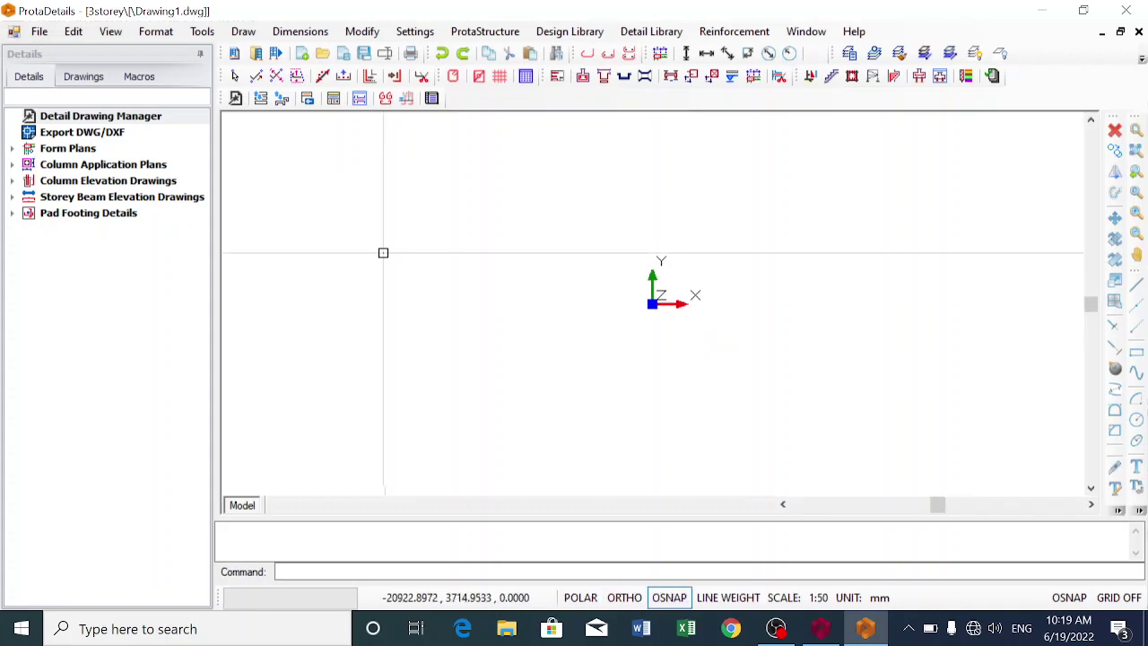
Set up a beam elevation drawing for storey 1 (+2.00m) with all axes and beam groups selected
double_click(124, 199)
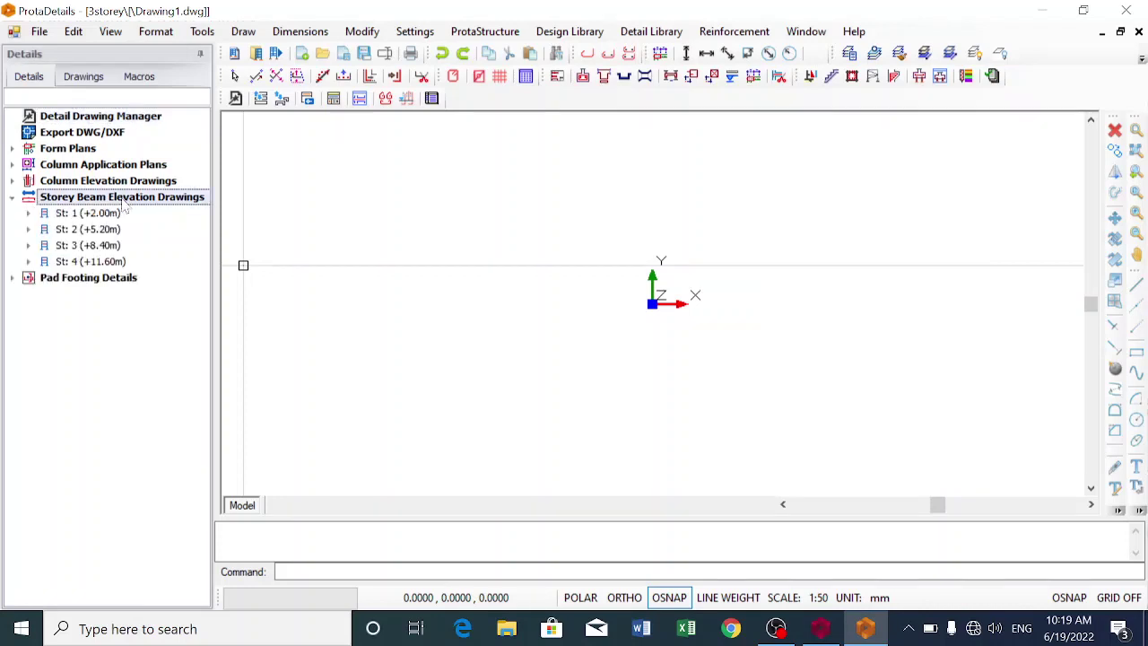
click(78, 216)
right_click(81, 220)
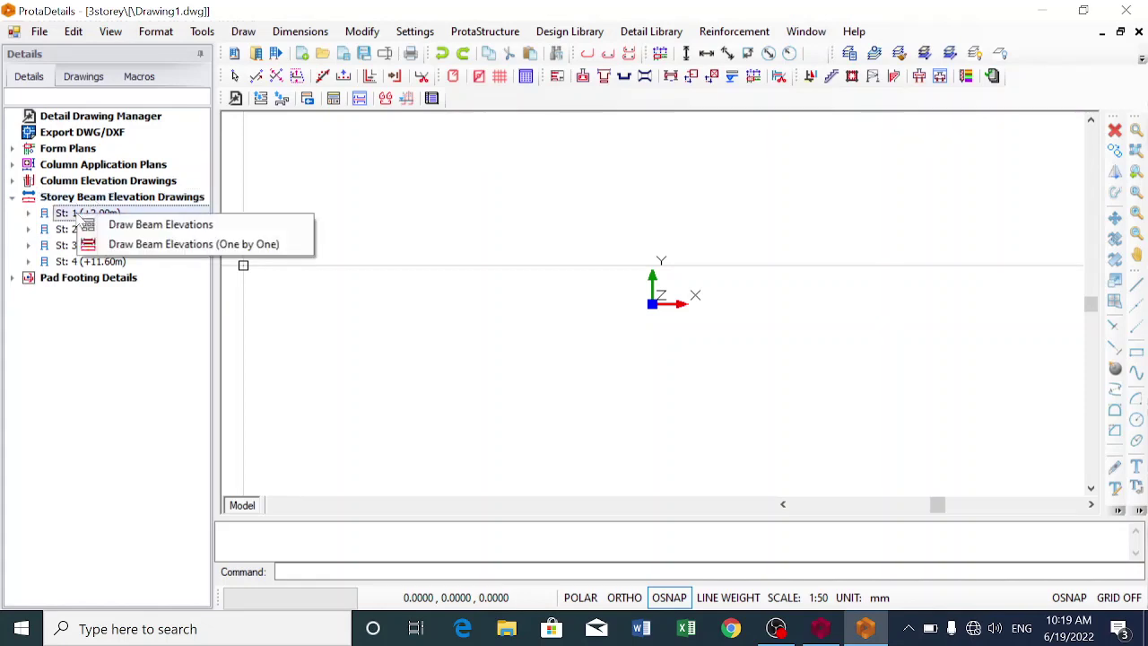
click(111, 225)
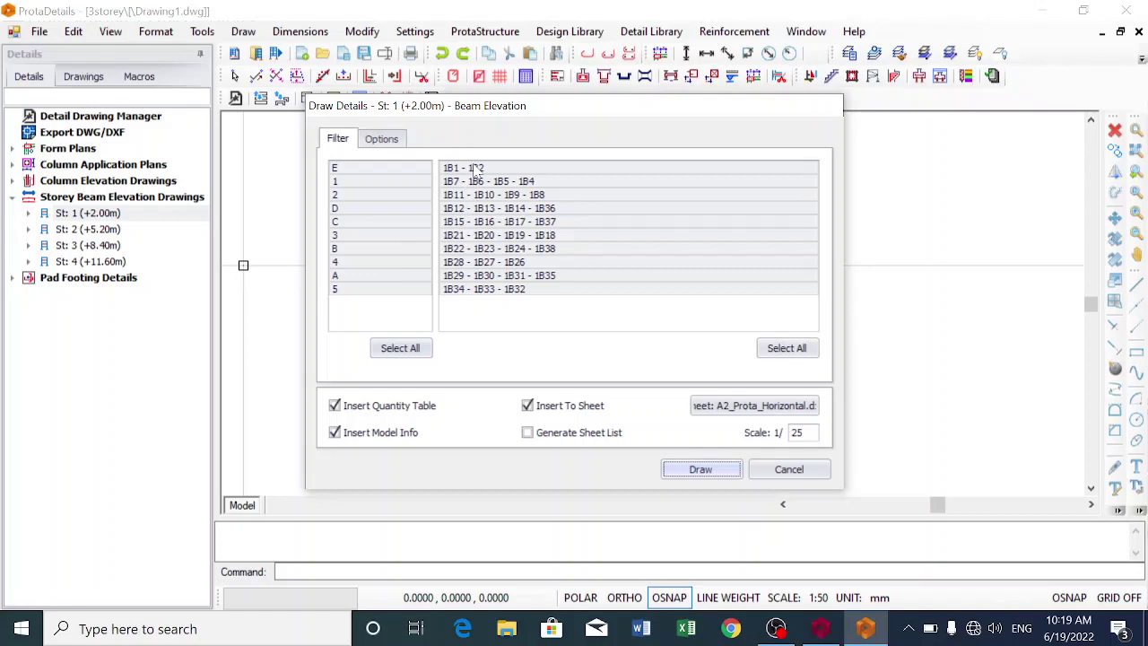
click(494, 201)
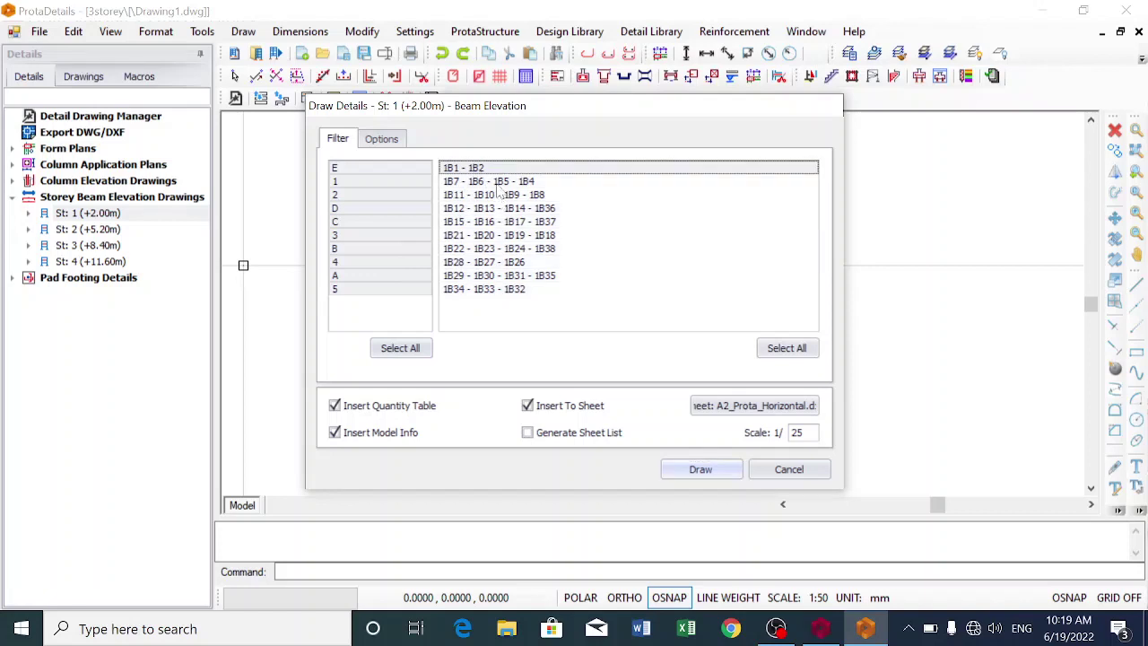
click(498, 183)
click(502, 184)
click(777, 350)
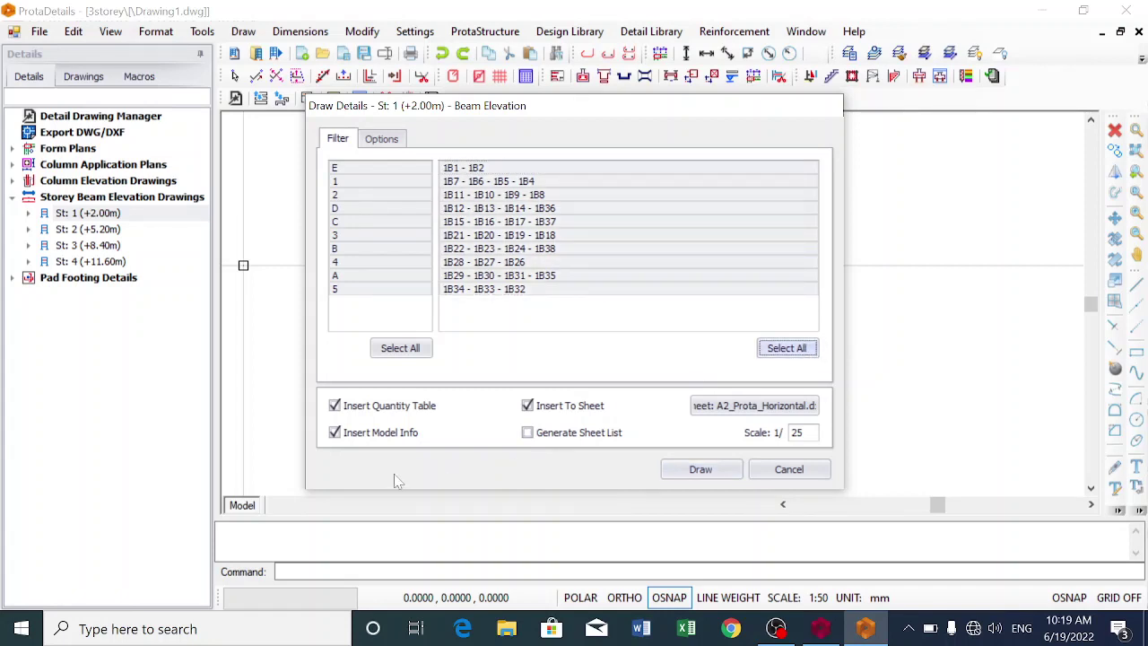
Draw the storey 1 beam elevations with the quantity table and model info on sheets at scale 1/25, and place them in the drawing
click(353, 409)
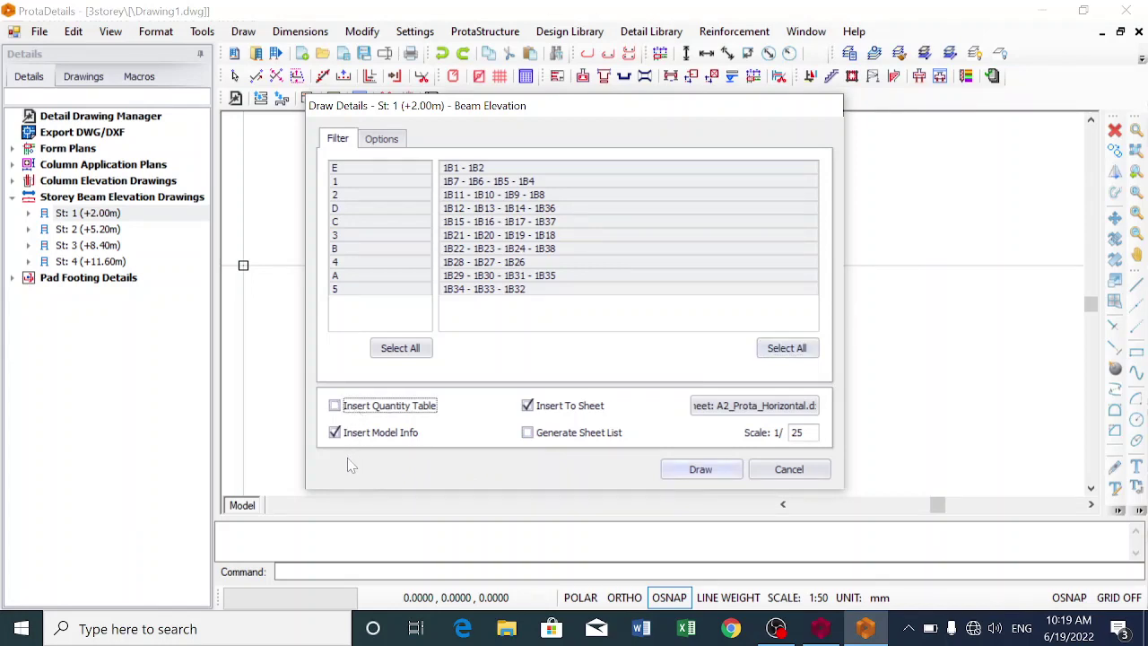
click(335, 406)
click(704, 472)
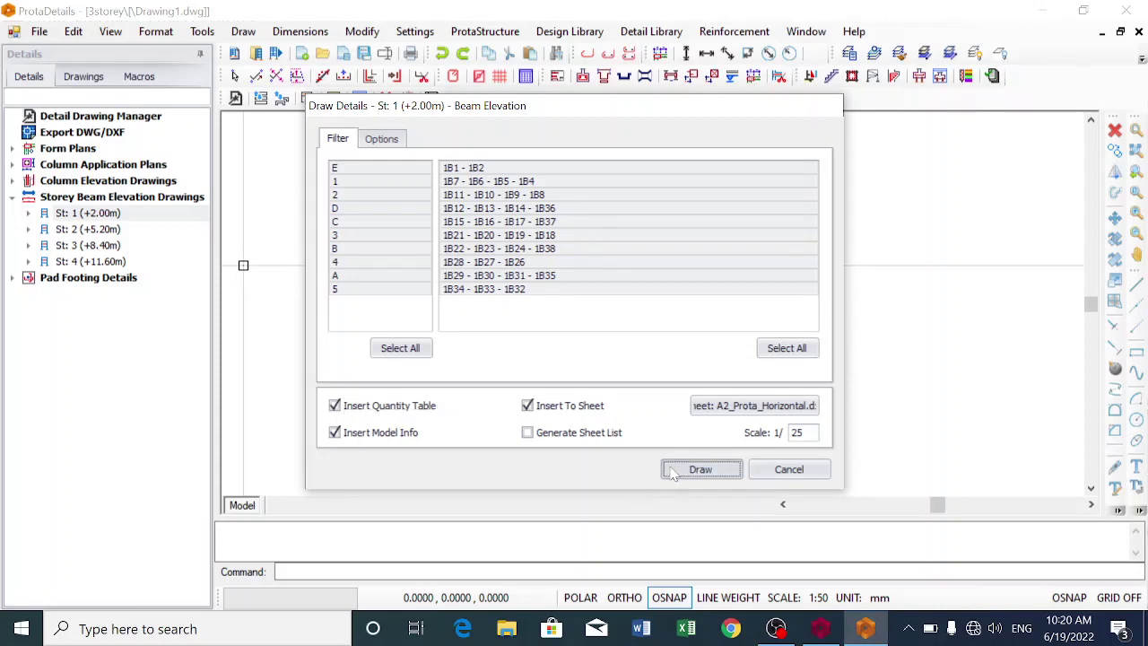
click(699, 469)
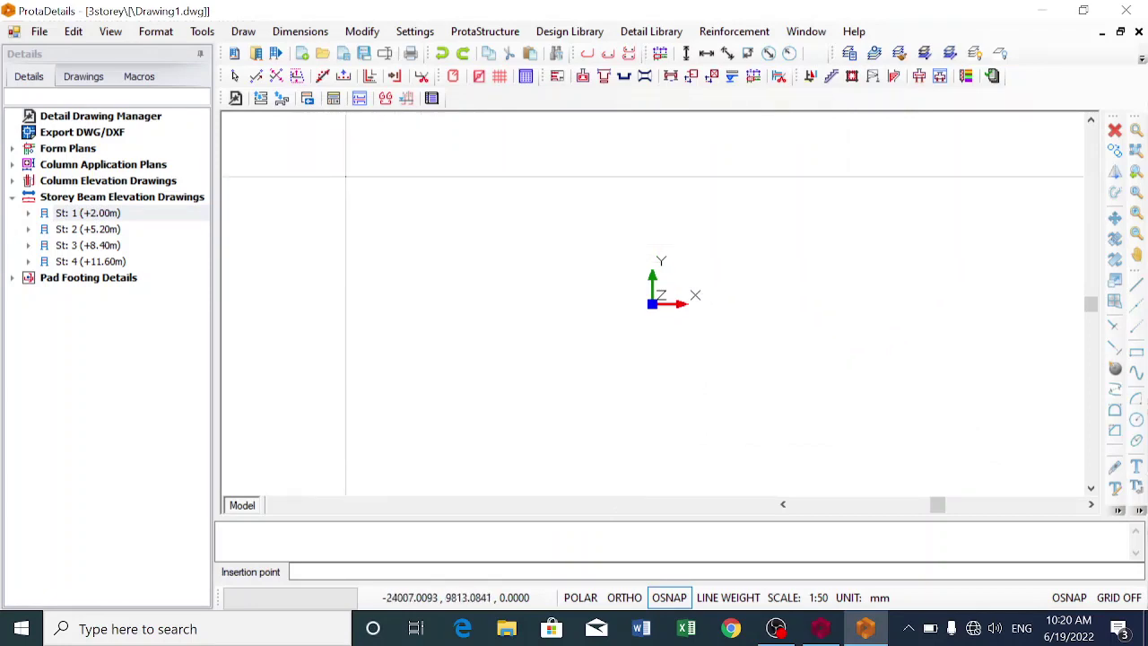
click(349, 157)
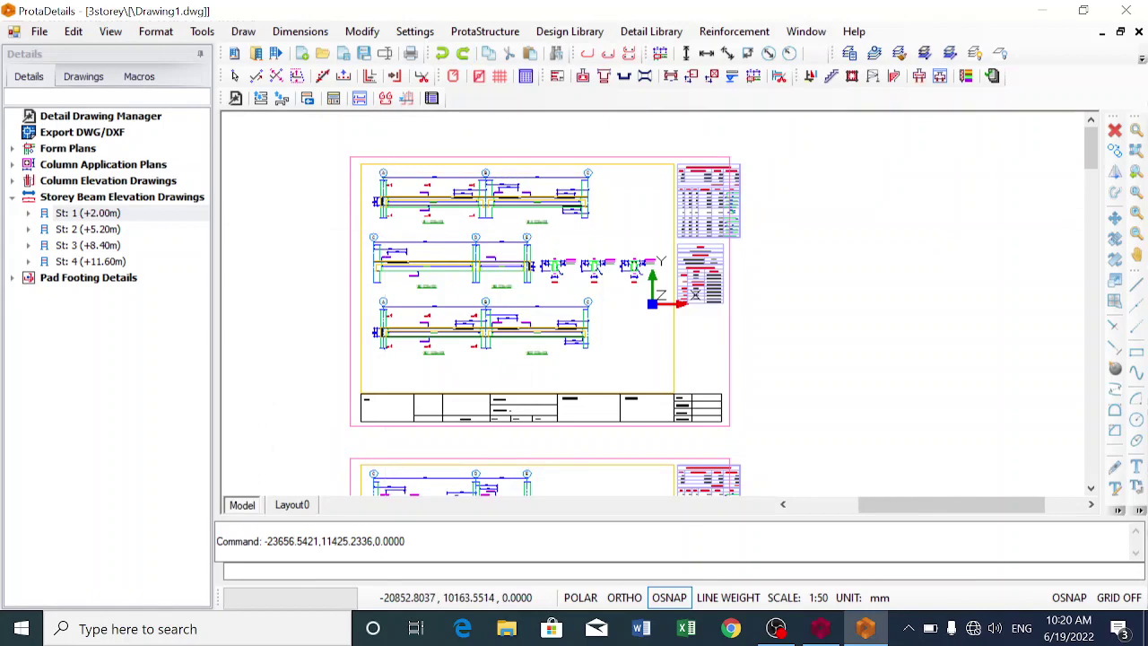
Examine the reinforcement, section marks and dimensions in the elevation of beam 1B11 on the first sheet
scroll(387, 175, up, 5)
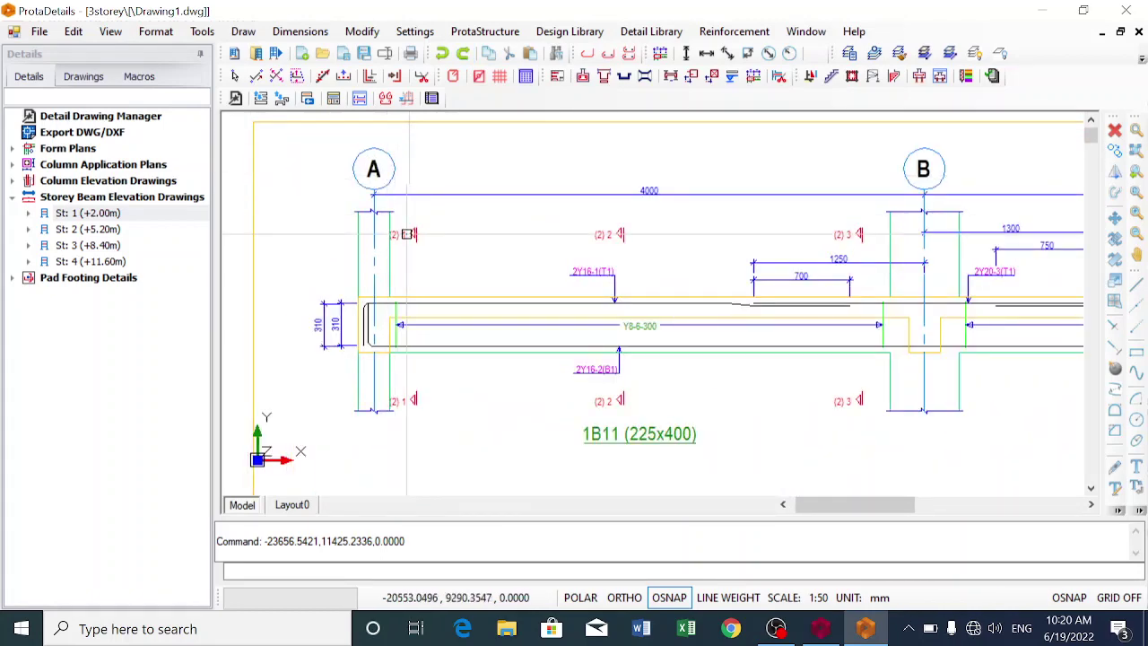
scroll(423, 320, up, 2)
scroll(422, 320, down, 2)
scroll(422, 320, up, 3)
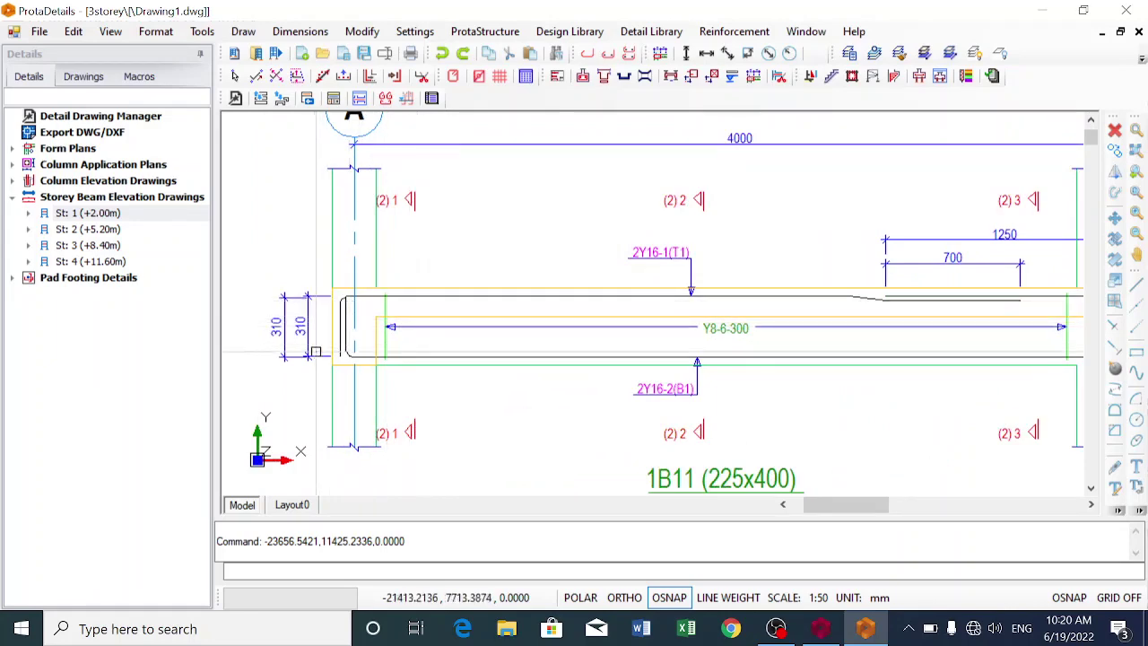
scroll(393, 358, down, 4)
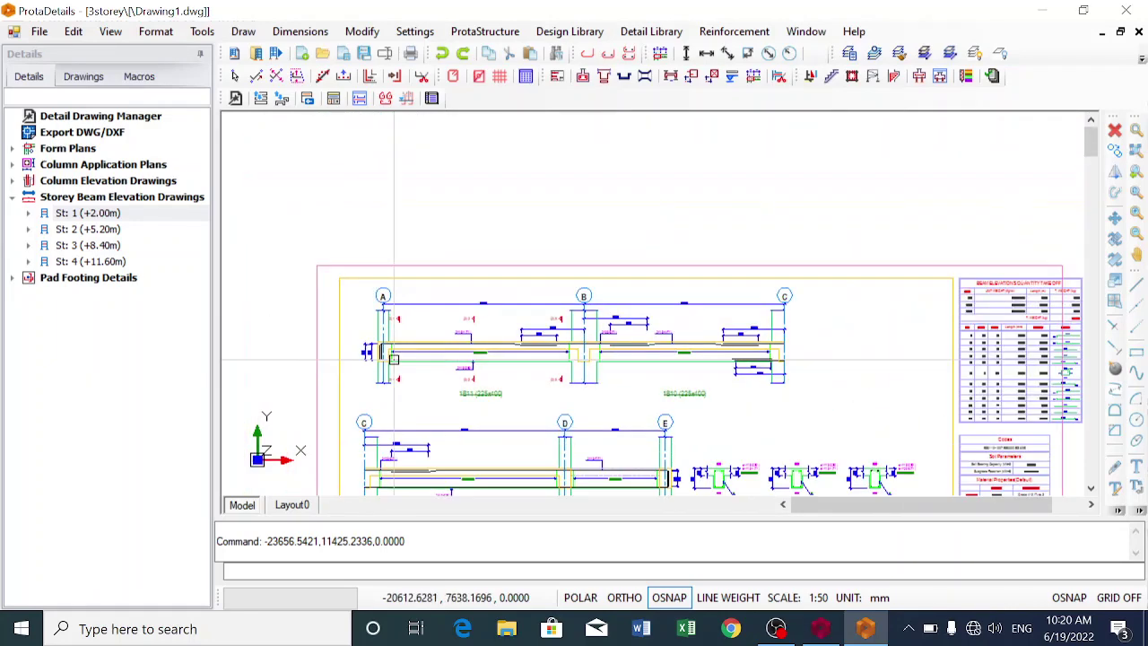
scroll(393, 358, down, 2)
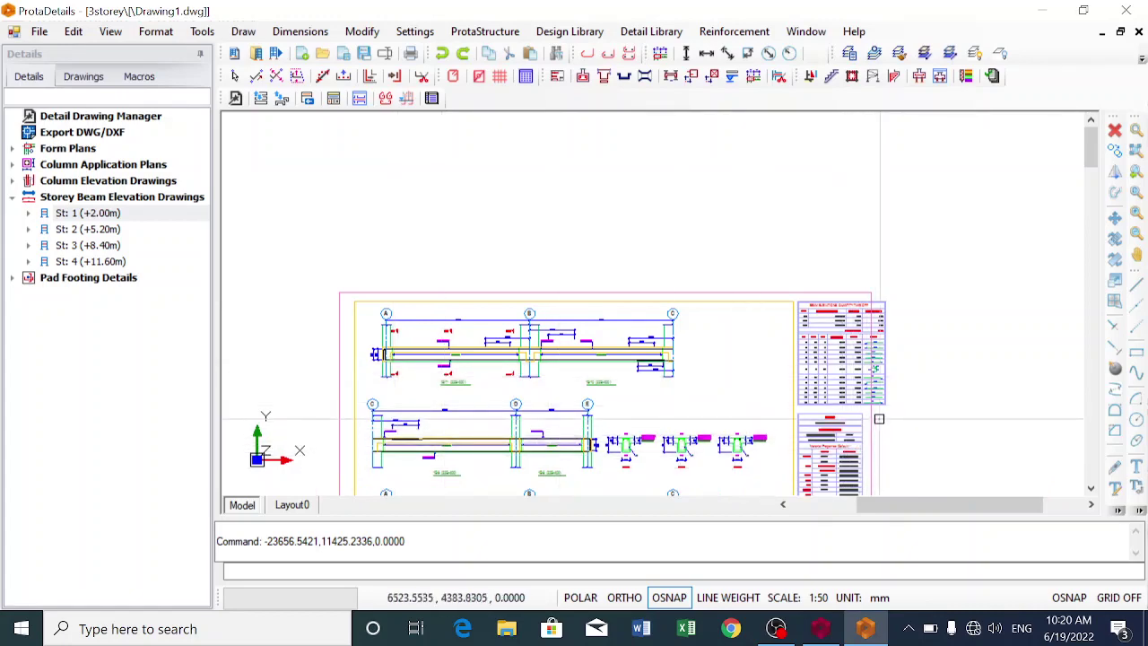
Examine the beam elevations quantity take-off table, including the steel weights per bar size and the bar mark rows
scroll(879, 419, up, 5)
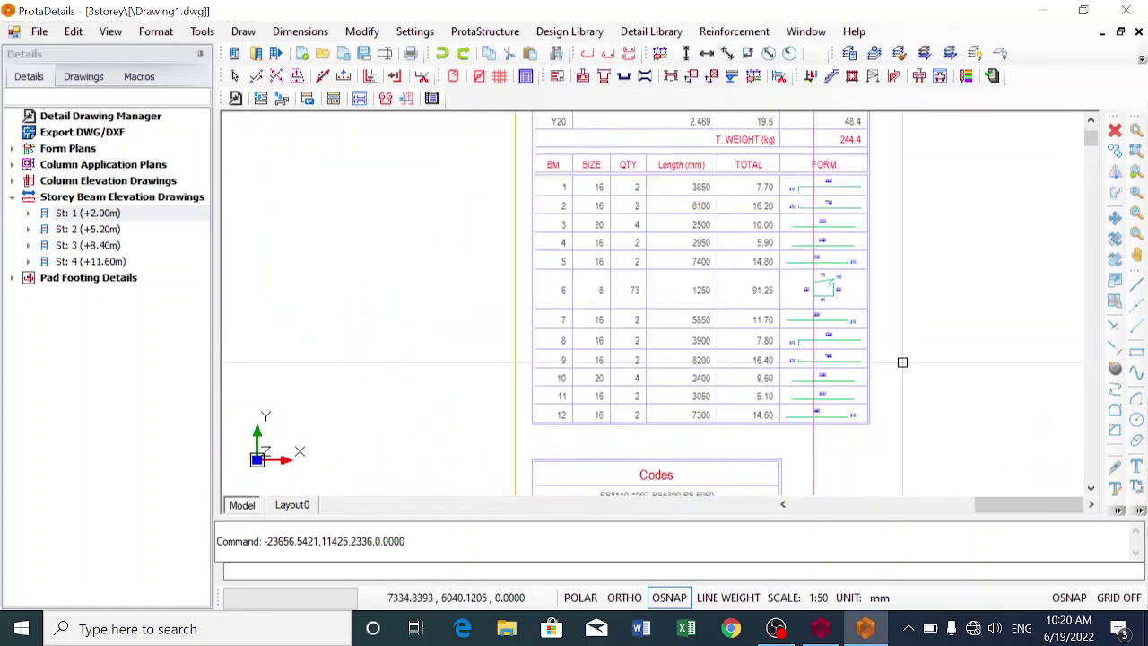
scroll(900, 350, up, 2)
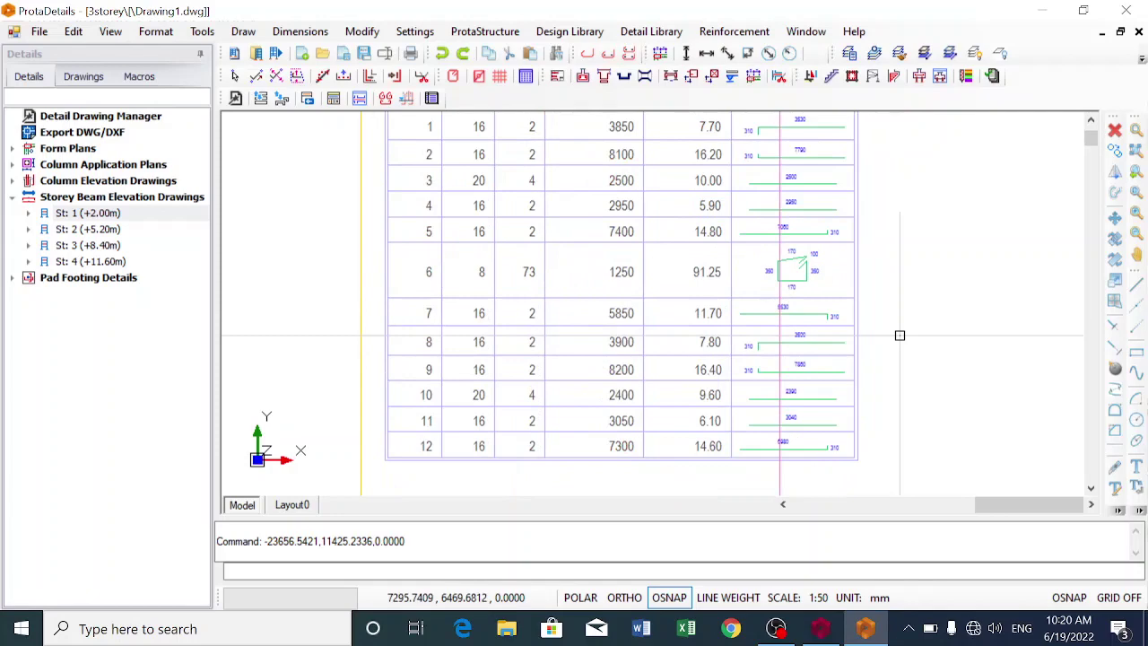
scroll(899, 334, down, 1)
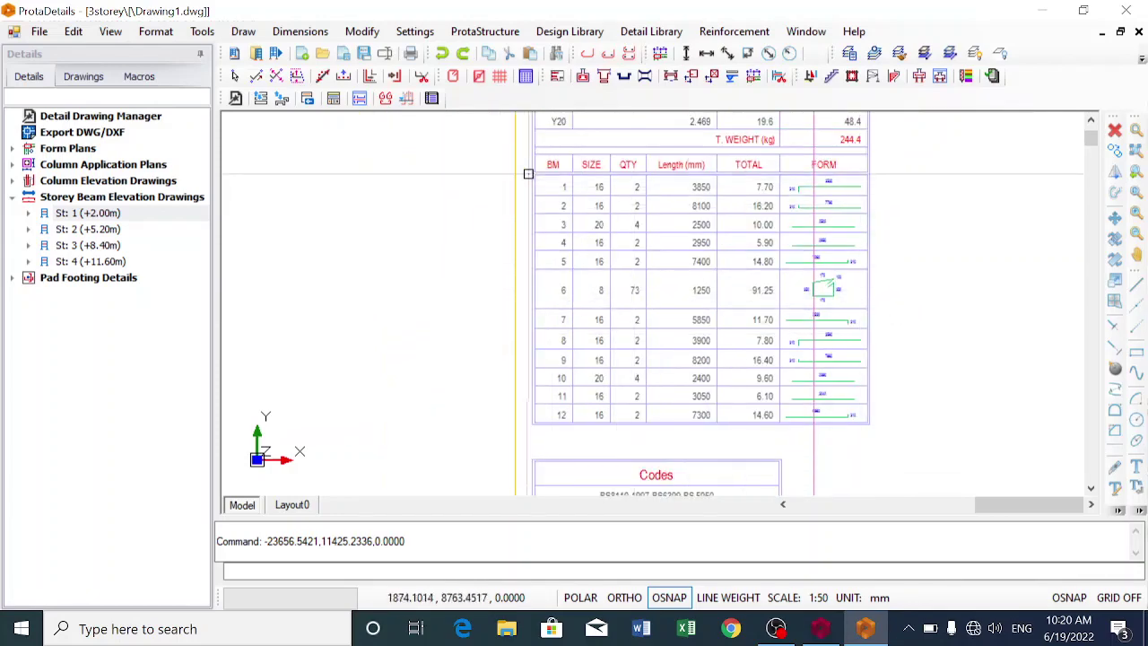
scroll(556, 157, down, 4)
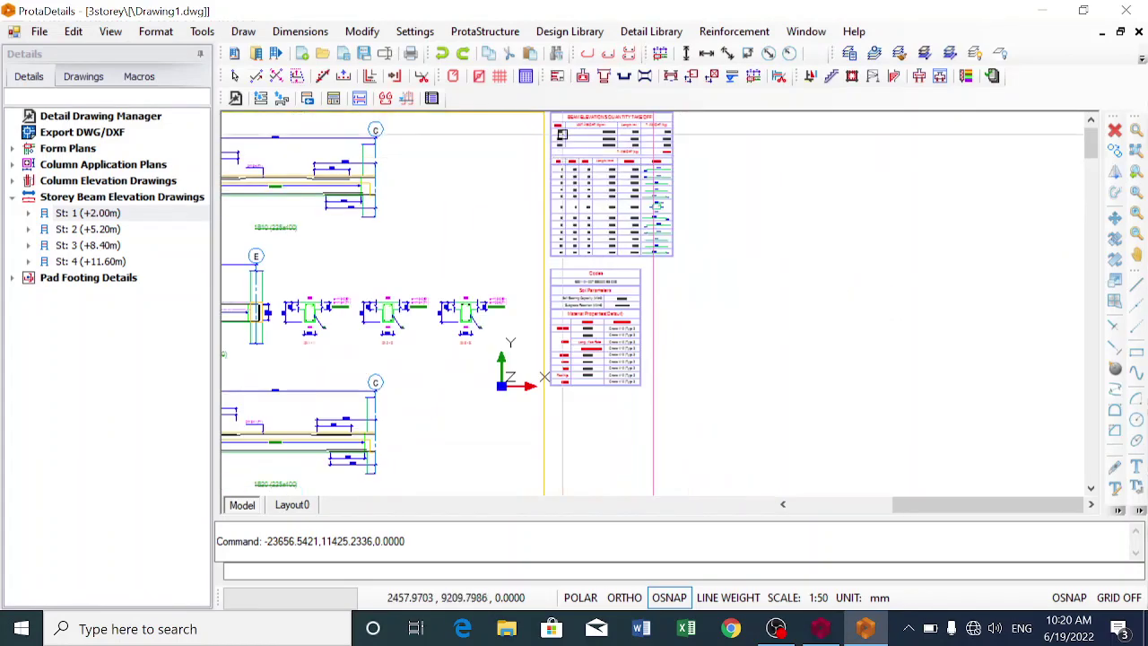
scroll(562, 134, up, 4)
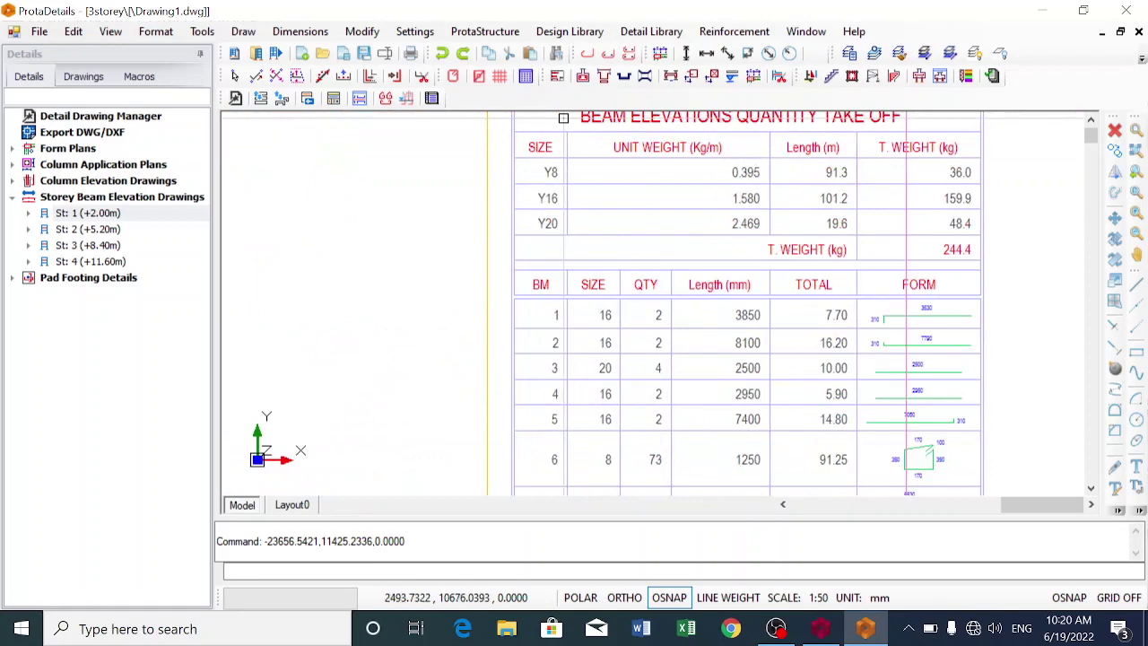
scroll(563, 118, down, 3)
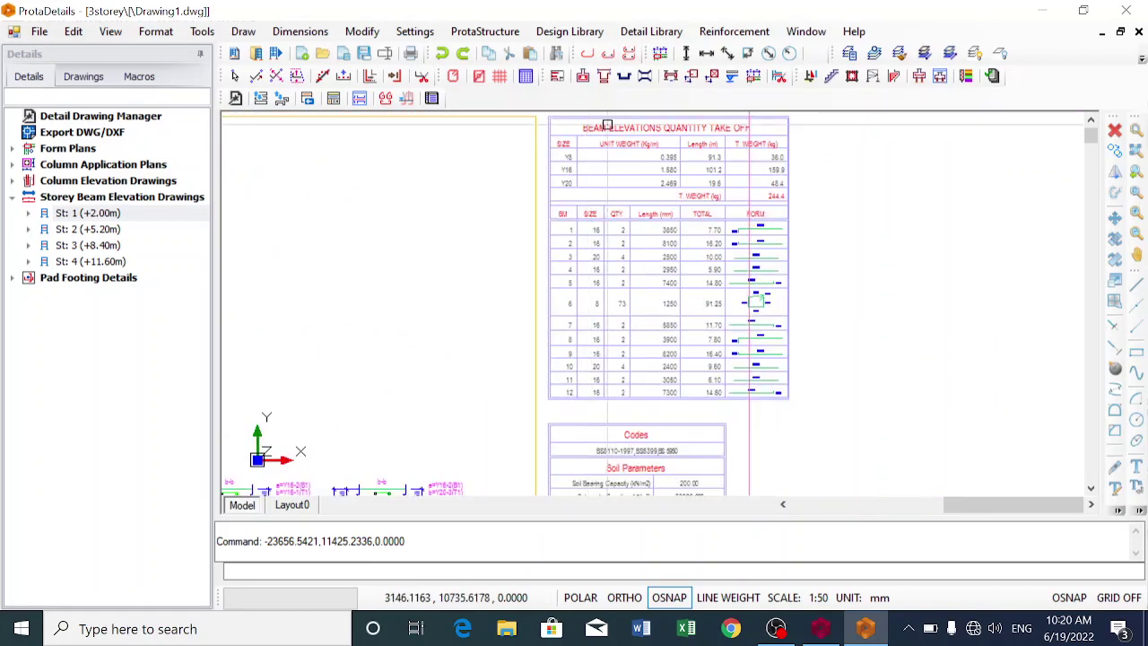
scroll(608, 117, up, 3)
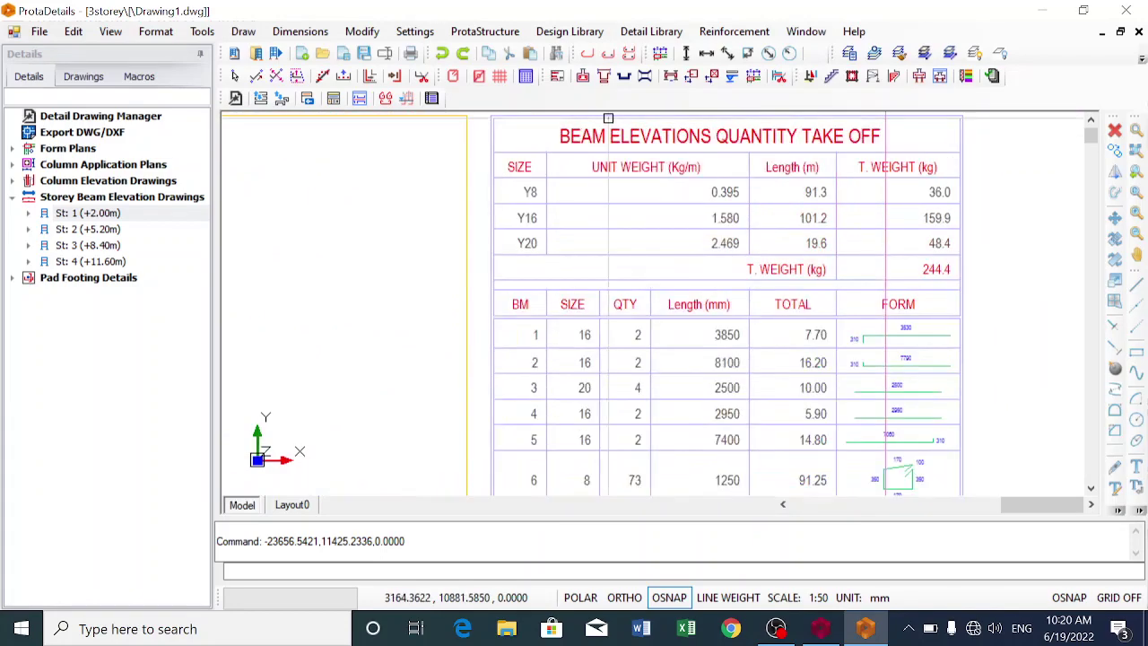
scroll(550, 366, down, 1)
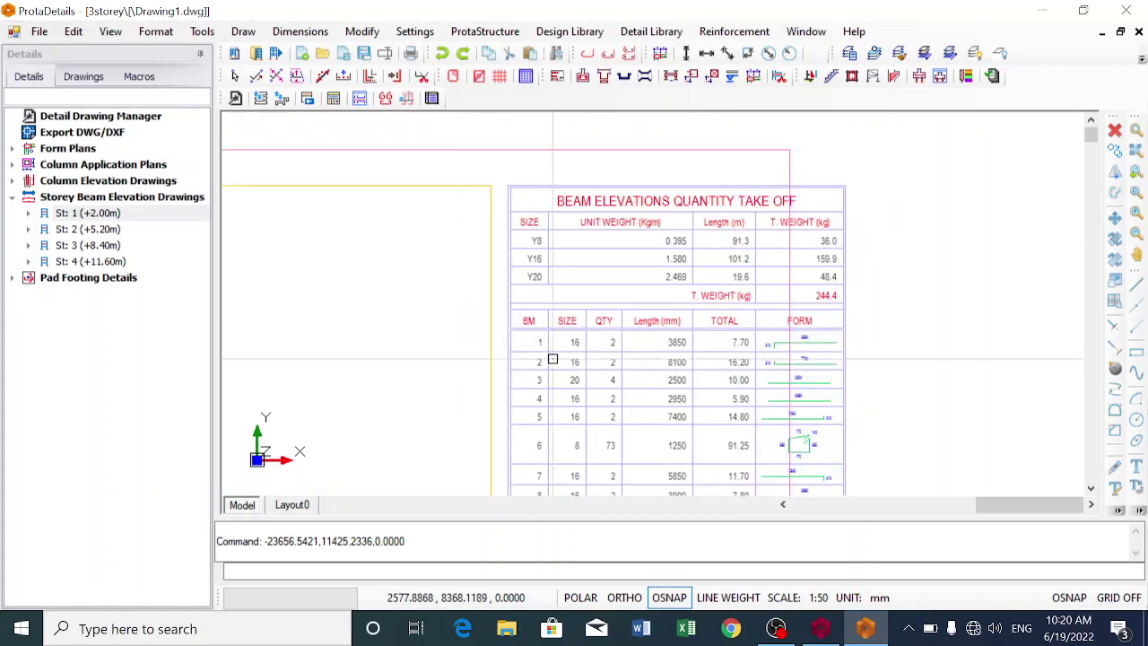
scroll(552, 359, down, 3)
scroll(544, 492, up, 3)
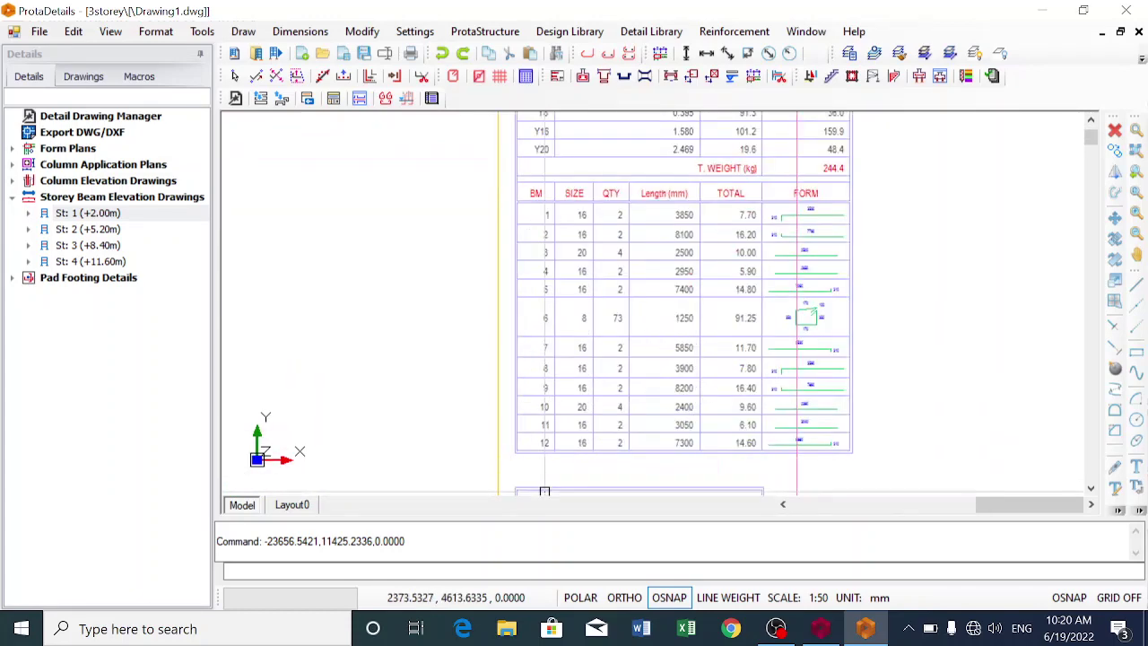
scroll(544, 491, up, 1)
scroll(544, 491, down, 2)
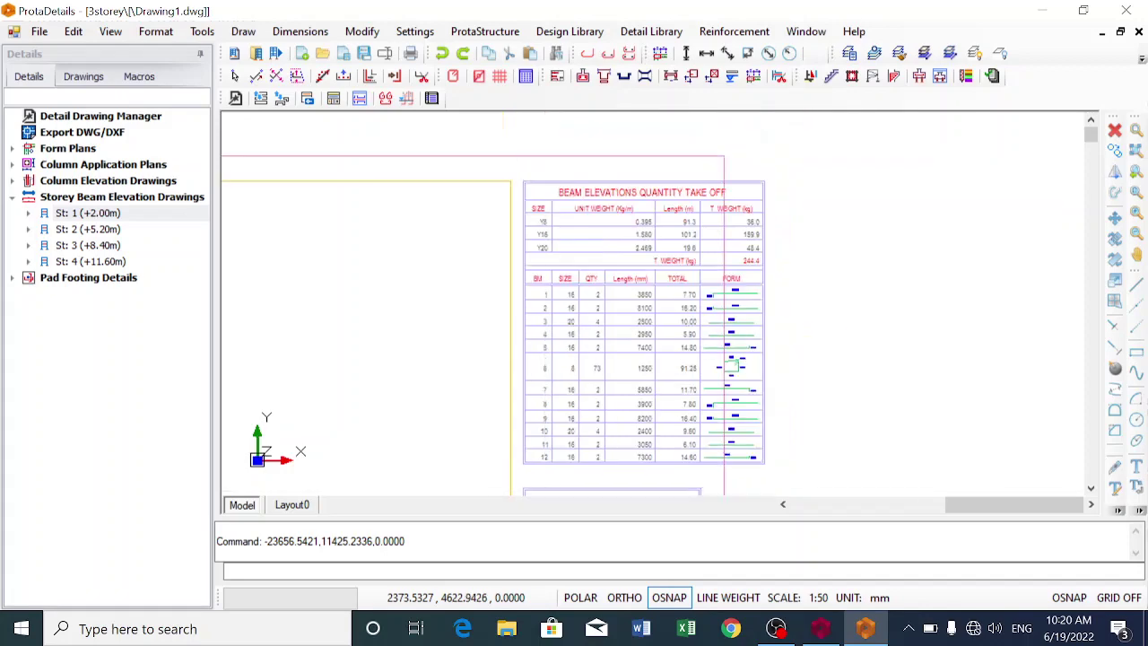
scroll(541, 475, up, 2)
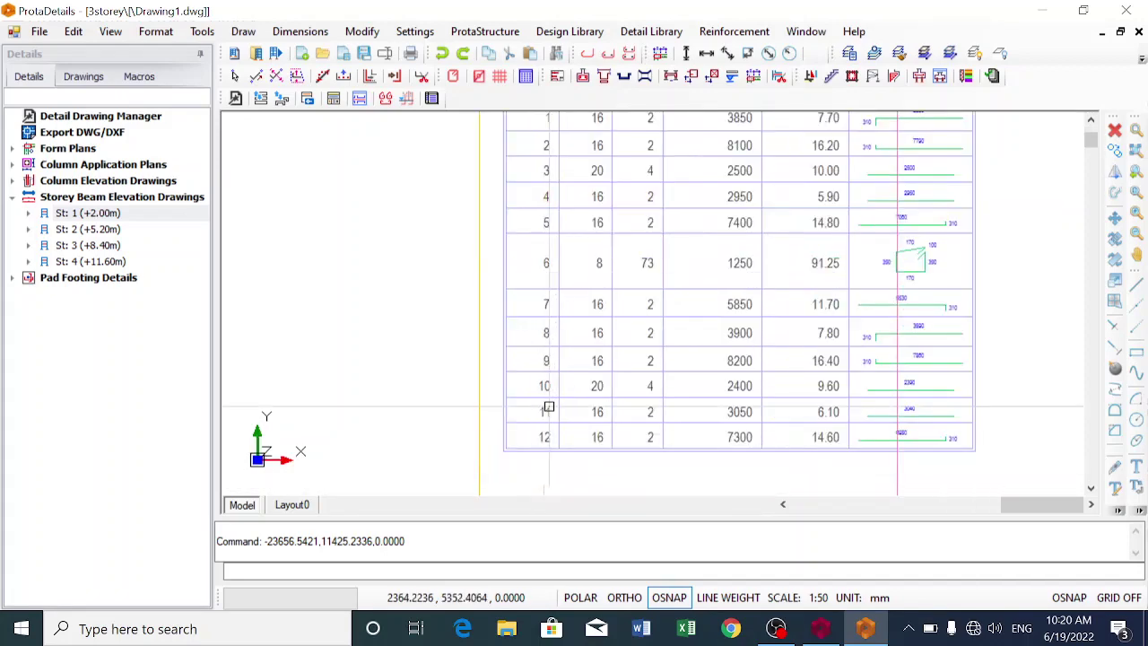
click(1134, 255)
drag(1026, 253, 1013, 293)
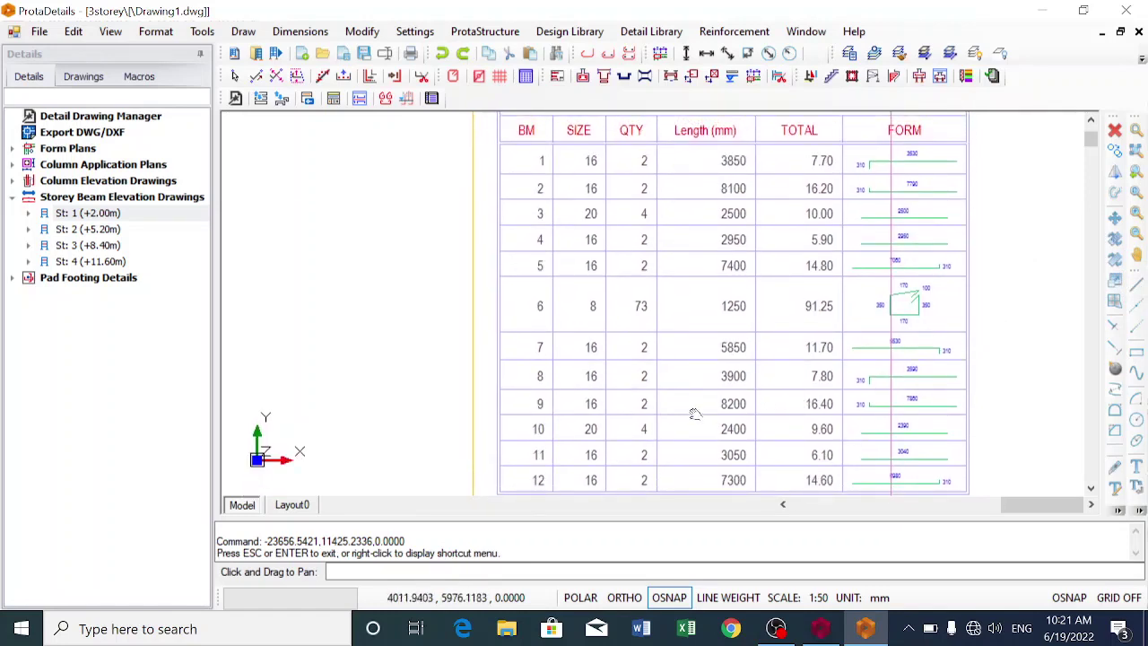
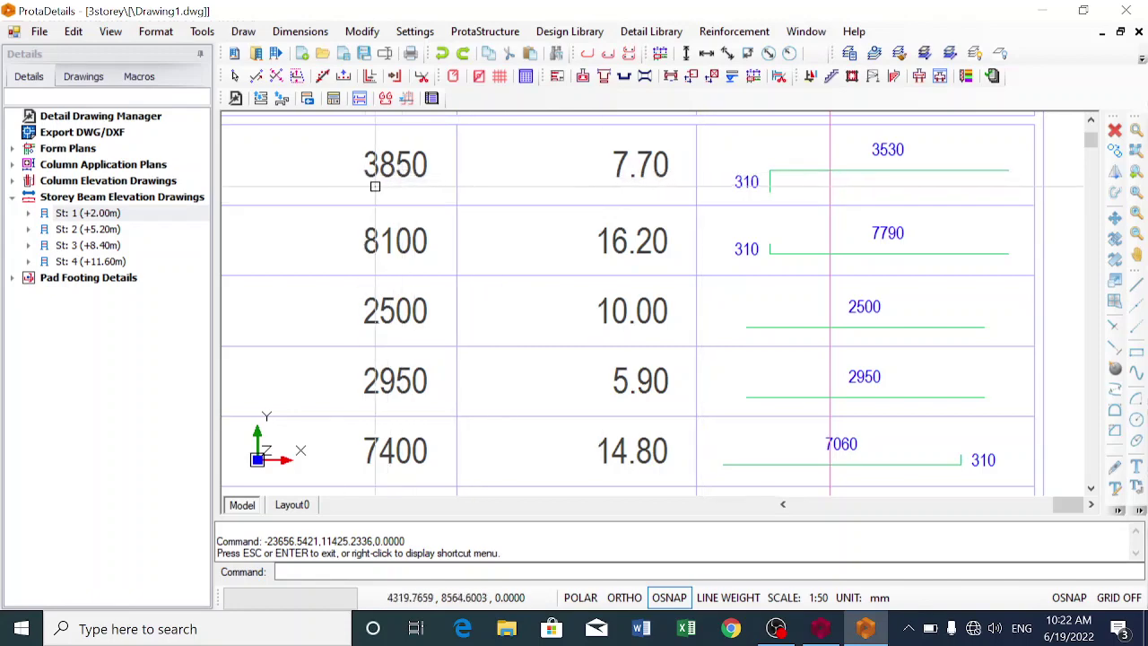
Compare the lengths of the first bar marks in the quantity table with the segment dimensions of their bar shapes
scroll(376, 185, down, 3)
scroll(373, 185, down, 2)
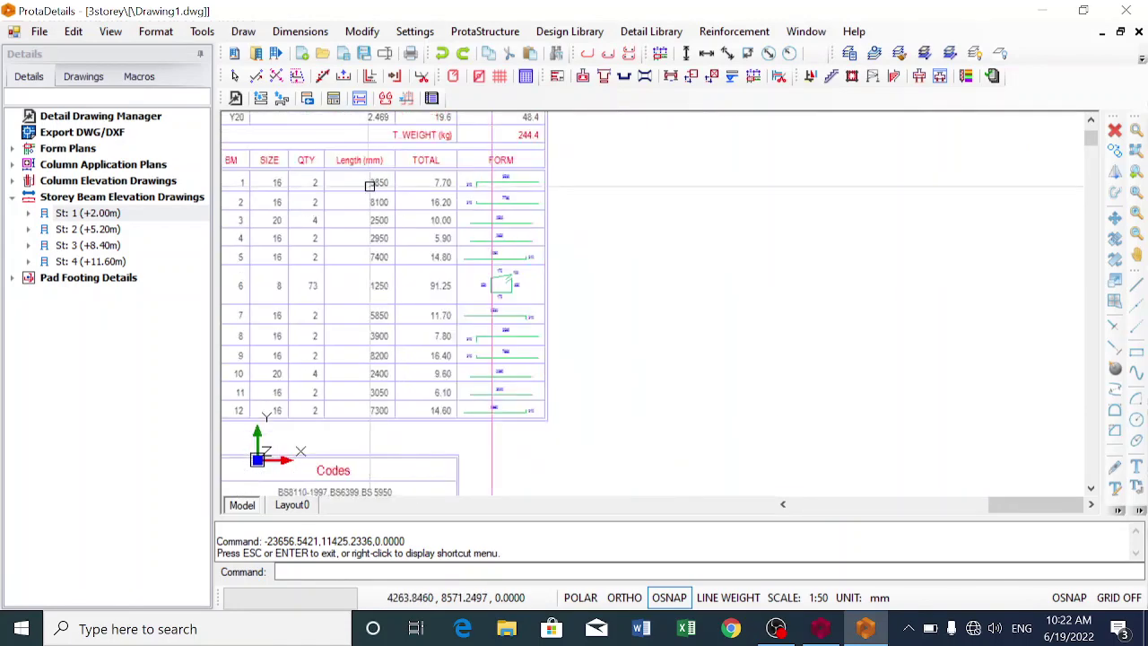
scroll(296, 182, down, 3)
scroll(244, 171, up, 5)
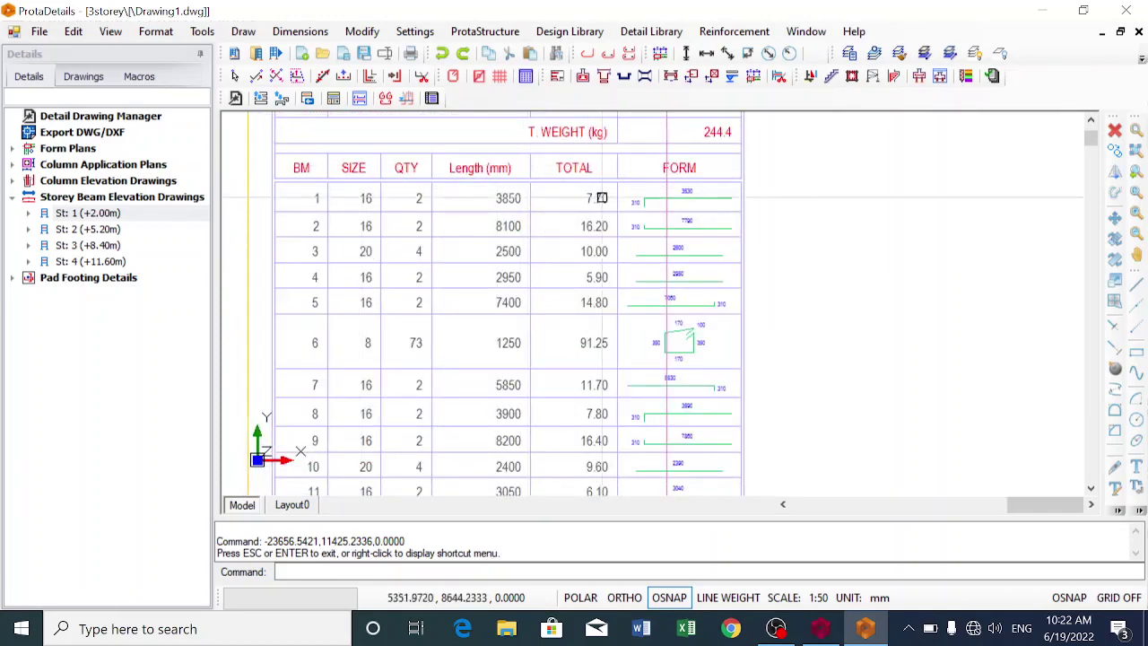
scroll(635, 205, up, 4)
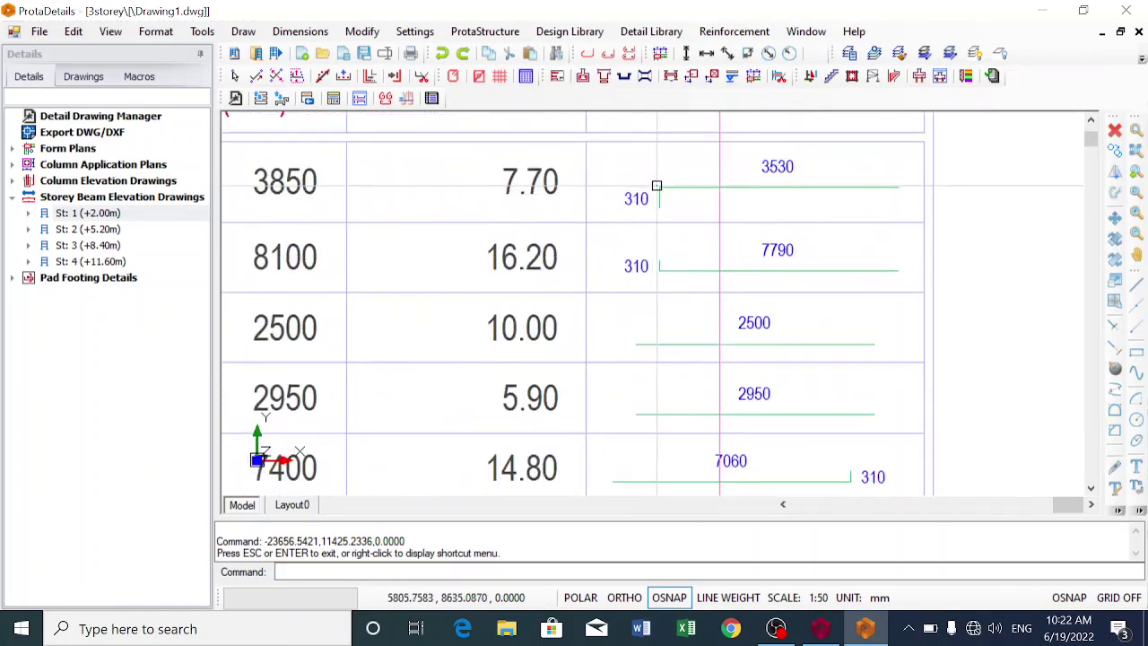
scroll(654, 187, up, 3)
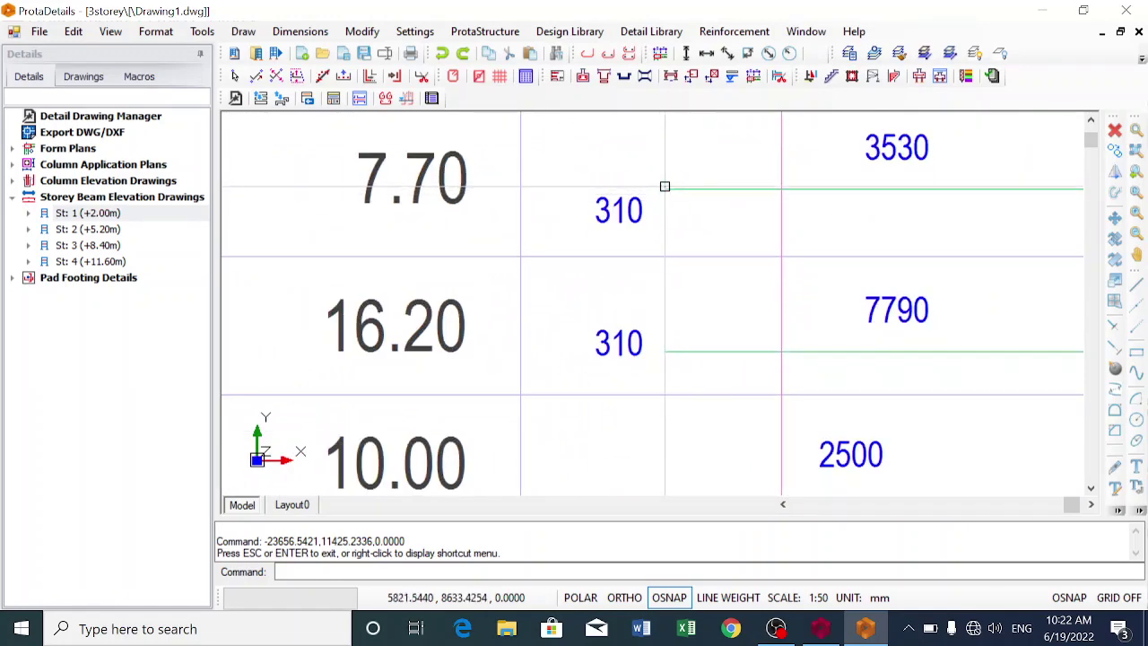
Examine the size, quantity, length, total and form columns of bar marks 1 to 7 in the beam quantity take-off table
scroll(596, 226, down, 5)
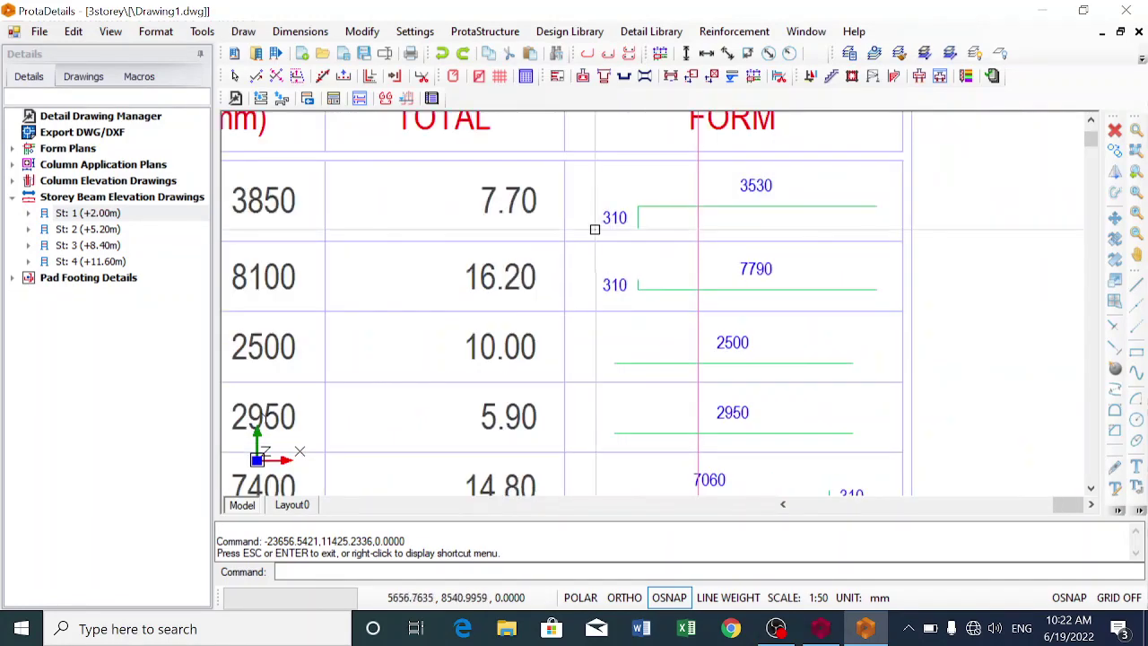
scroll(592, 230, down, 2)
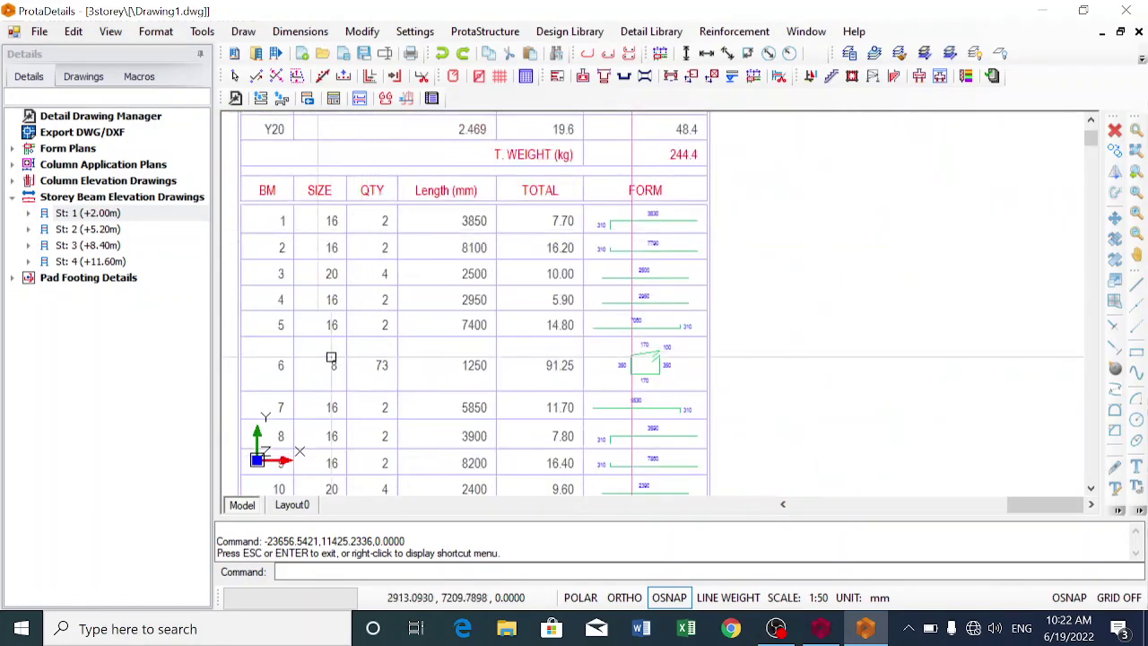
scroll(234, 347, up, 1)
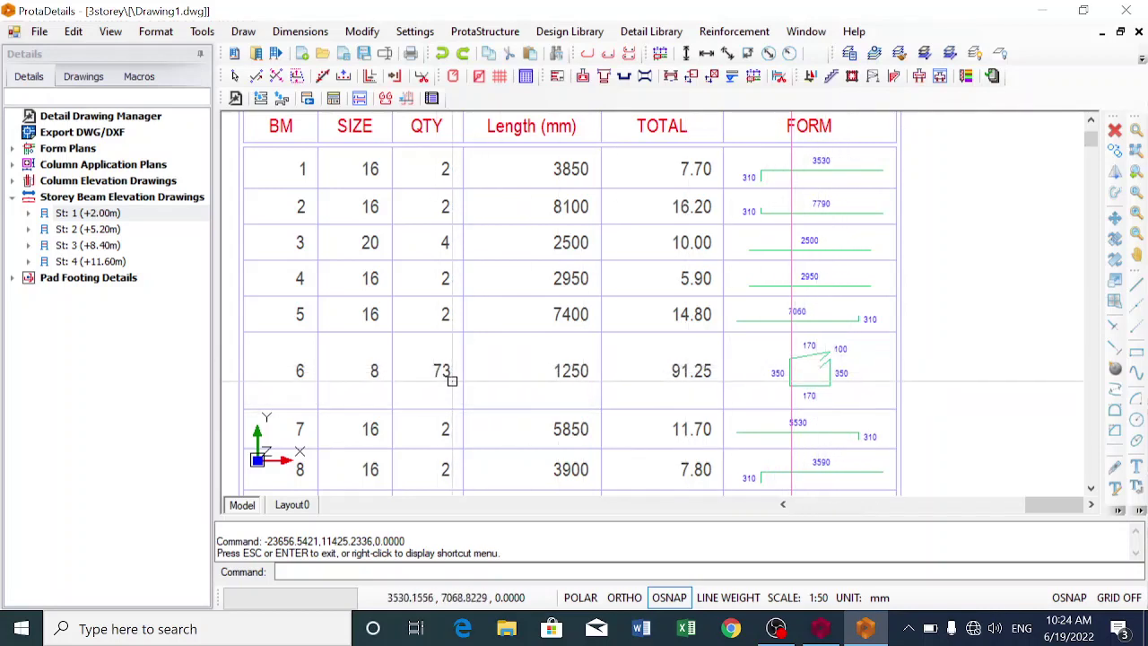
scroll(484, 375, down, 1)
scroll(482, 370, down, 5)
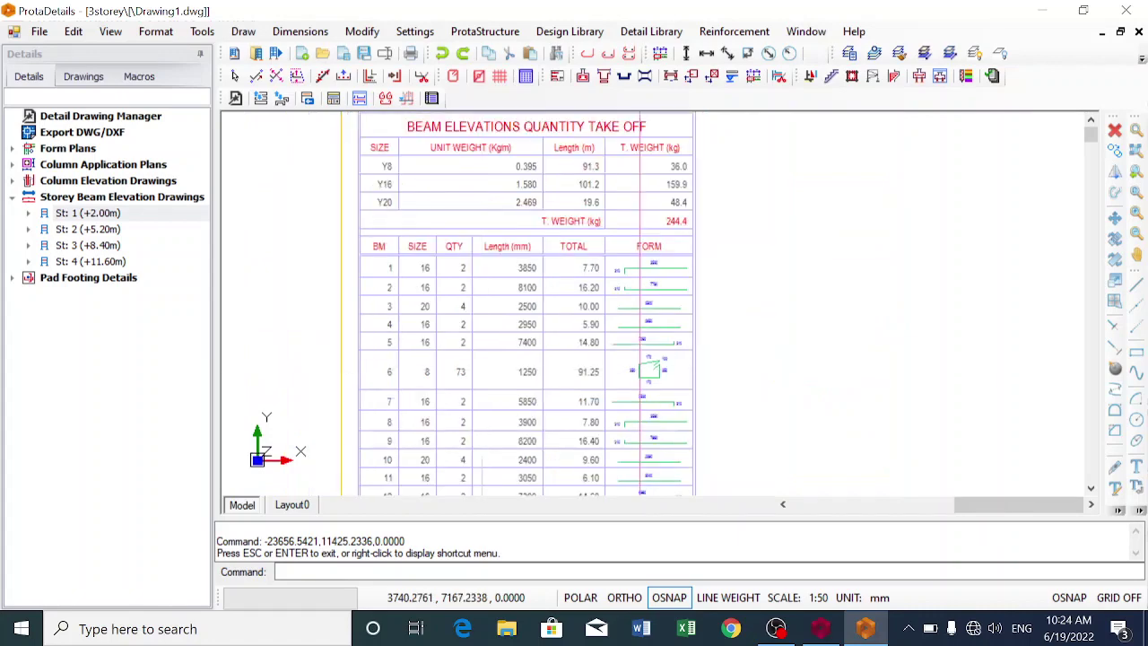
scroll(443, 360, up, 5)
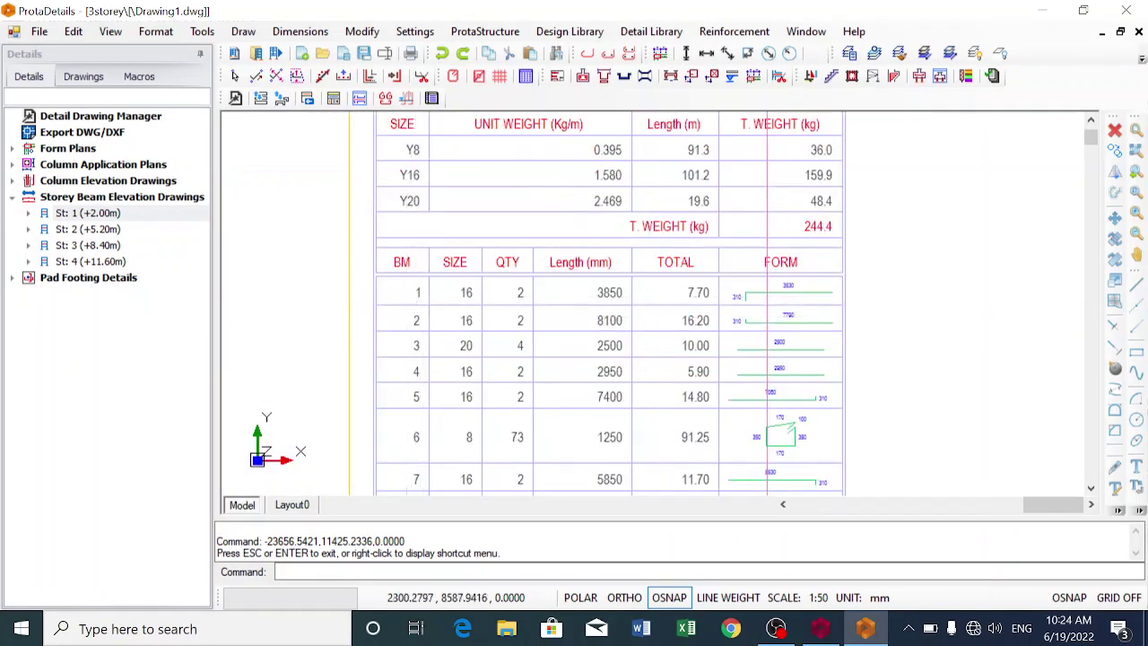
scroll(411, 299, up, 3)
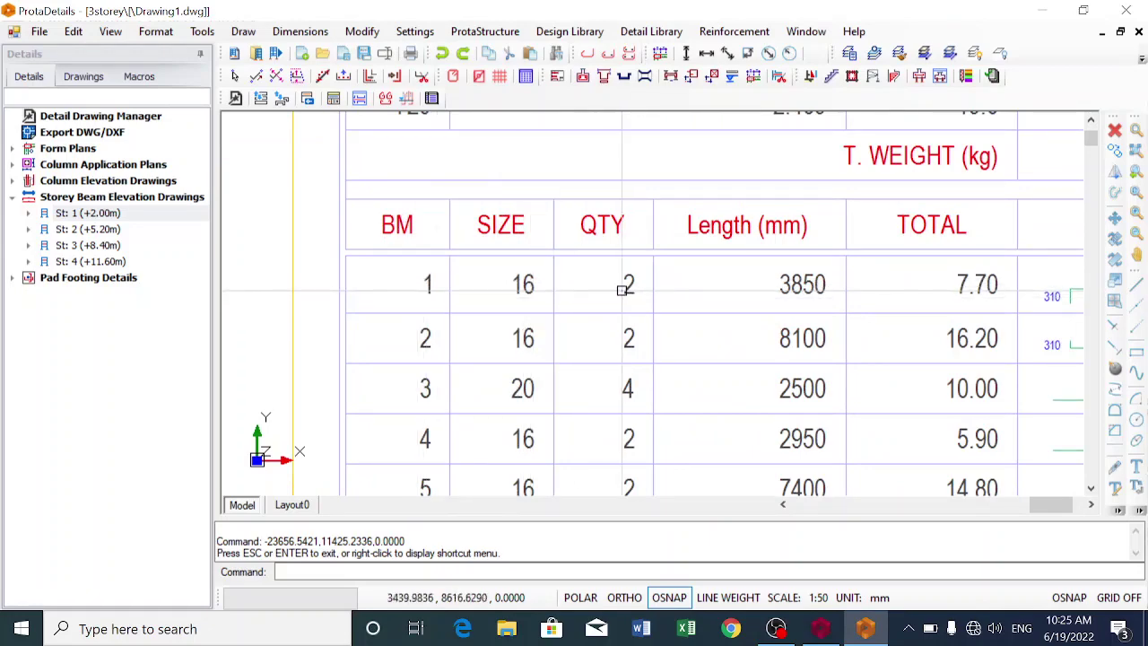
Match bar mark 1 of the quantity table with the top bar label 2Y16-1(T1) in the elevation of beam 1B11
scroll(622, 287, down, 5)
scroll(601, 314, down, 4)
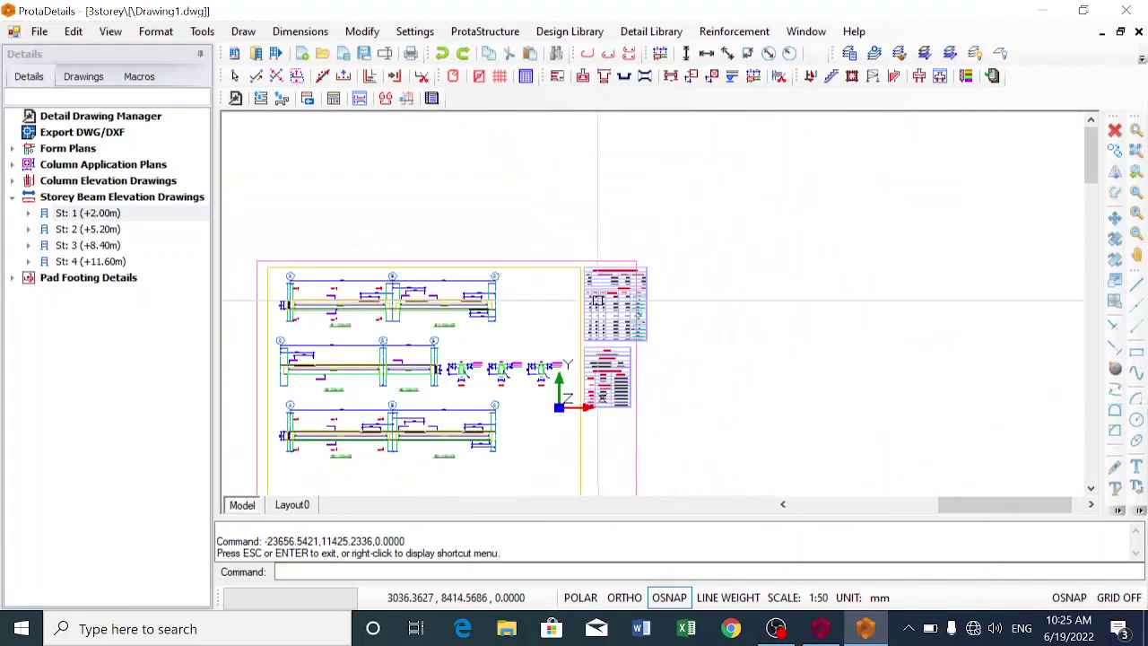
scroll(268, 318, up, 5)
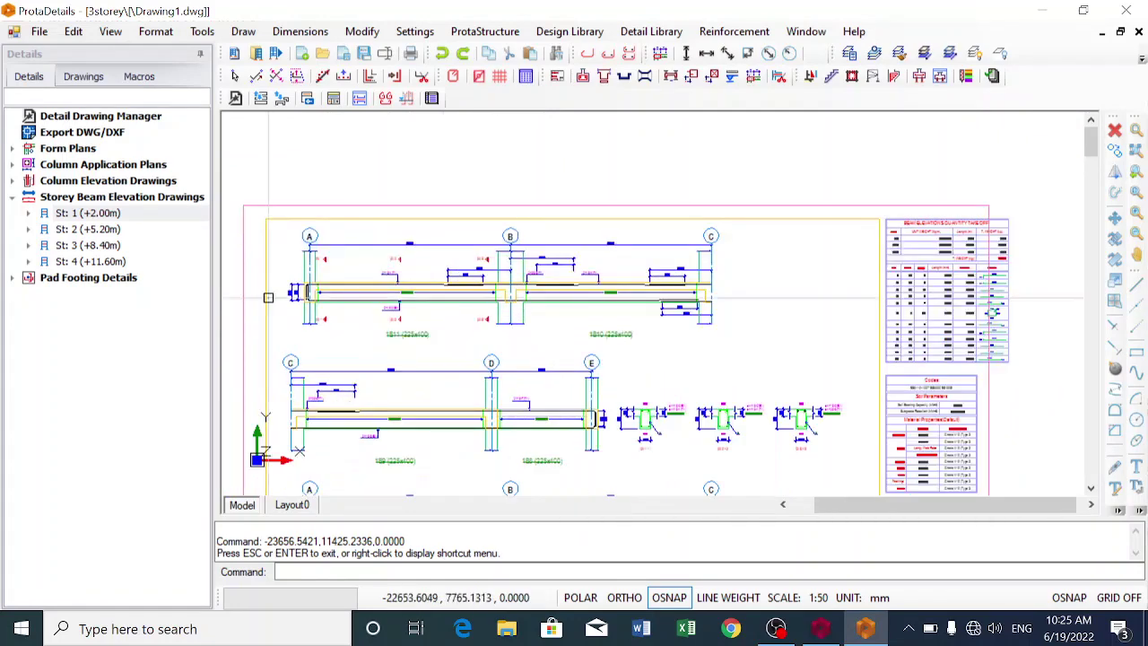
scroll(428, 240, up, 3)
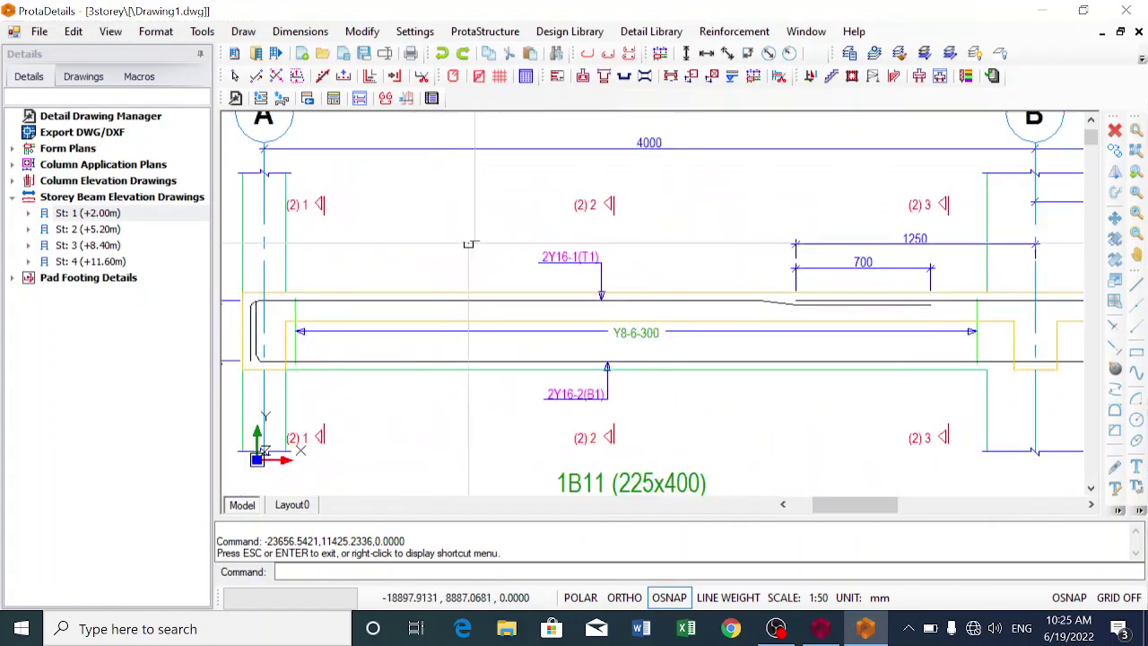
scroll(553, 264, up, 2)
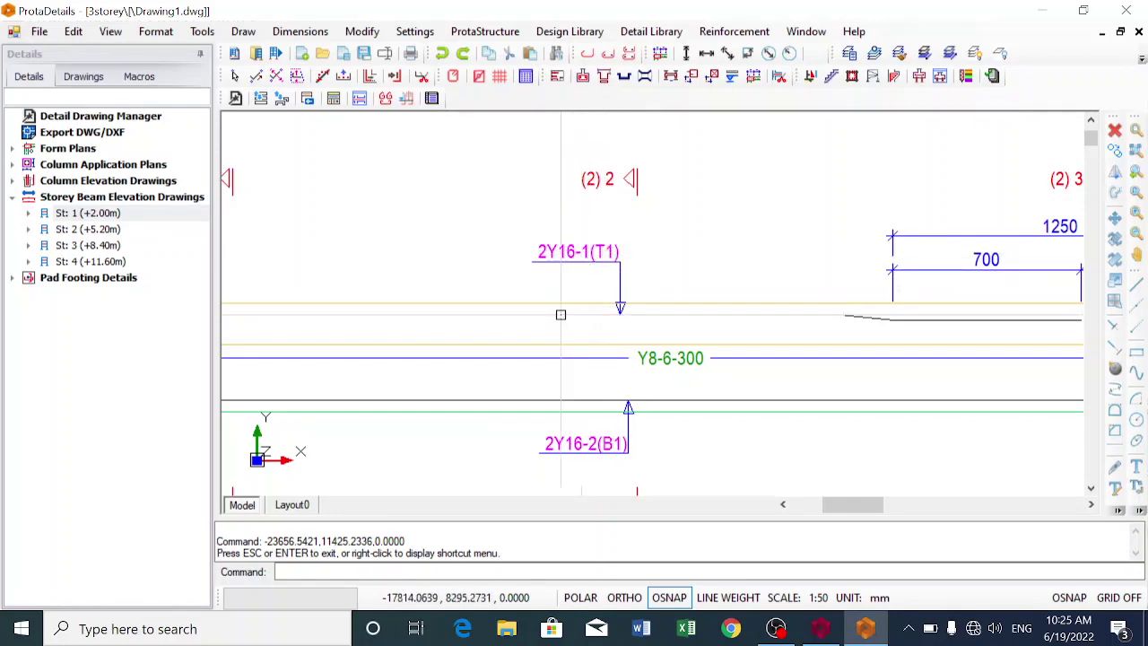
scroll(561, 314, down, 5)
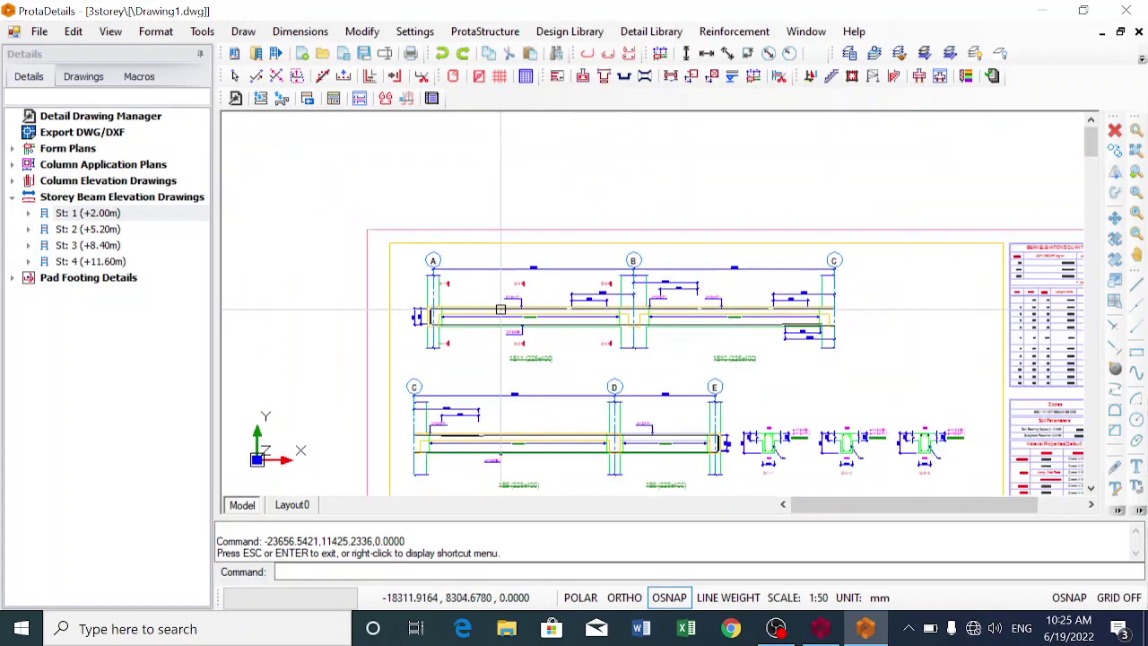
Check the size and quantity entries of the first bar marks in the quantity take-off table against the beam's bar labels
scroll(500, 309, down, 3)
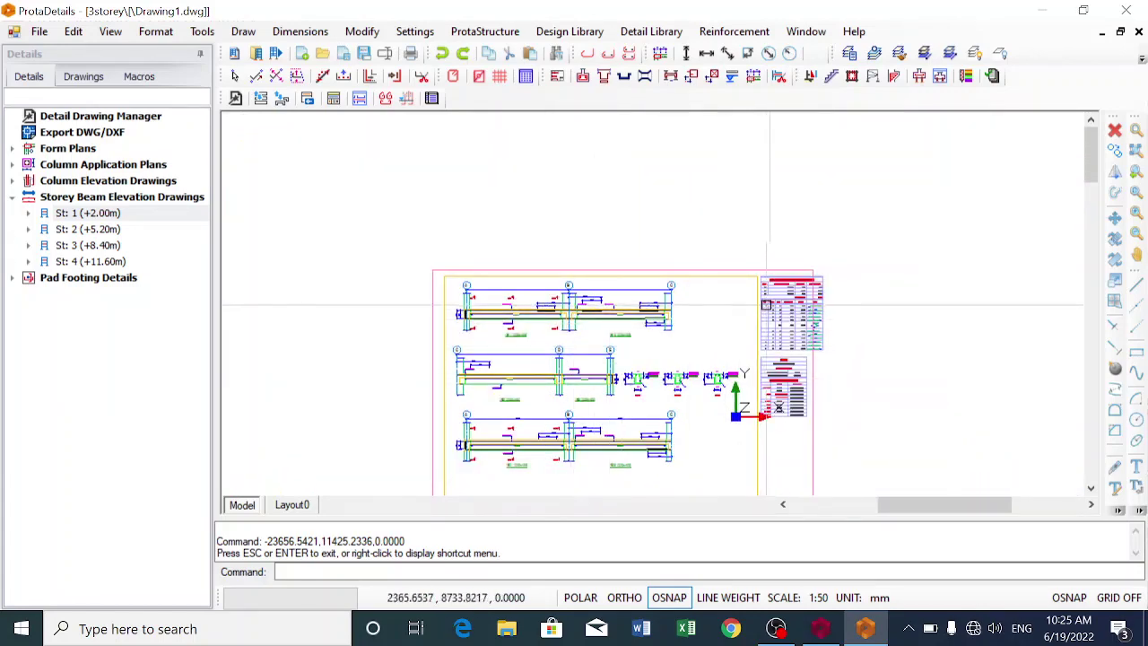
scroll(766, 305, up, 5)
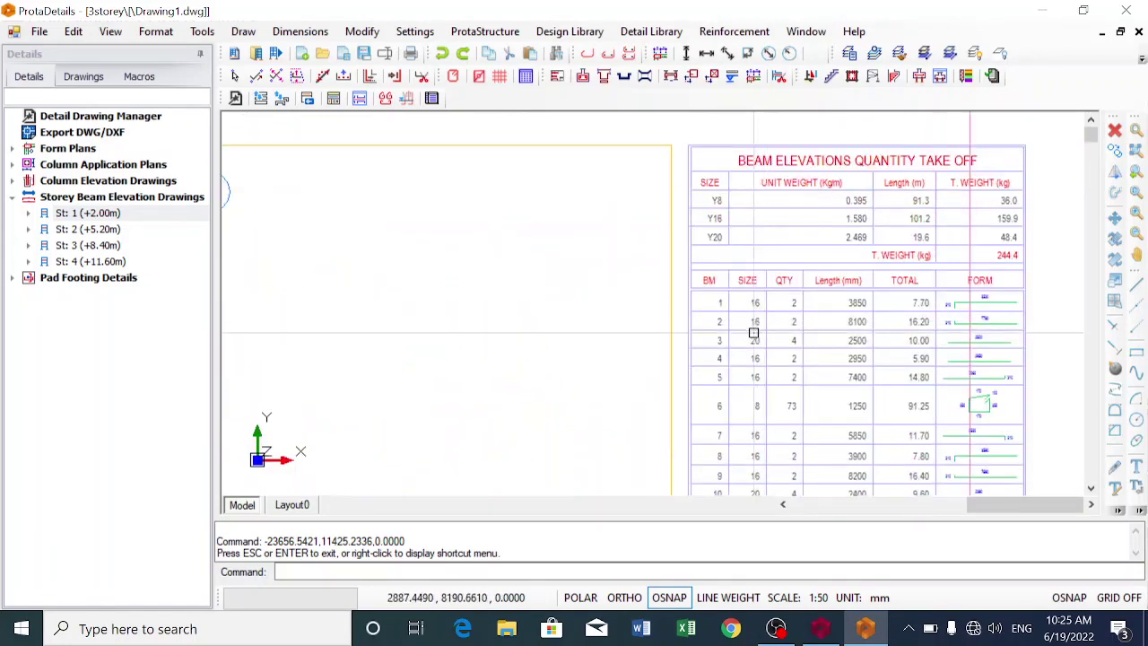
scroll(754, 333, up, 2)
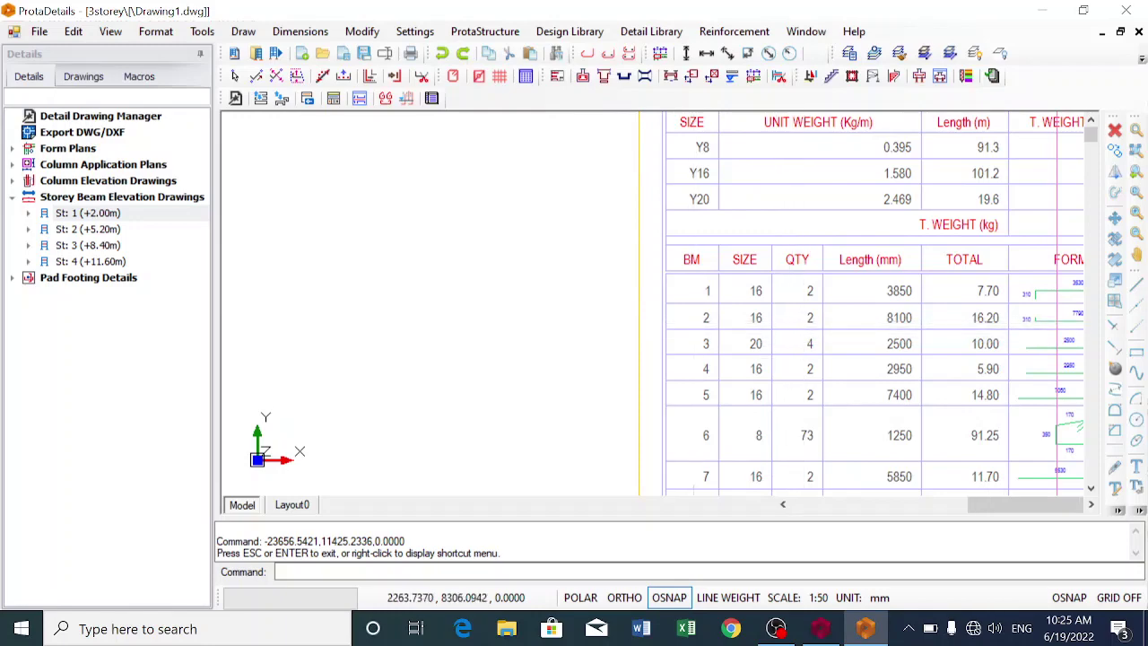
Examine the bottom bar label 2Y16-2(B1) and the link label Y8-6-300 in the elevation of beam 1B11
scroll(695, 323, down, 2)
scroll(594, 351, down, 4)
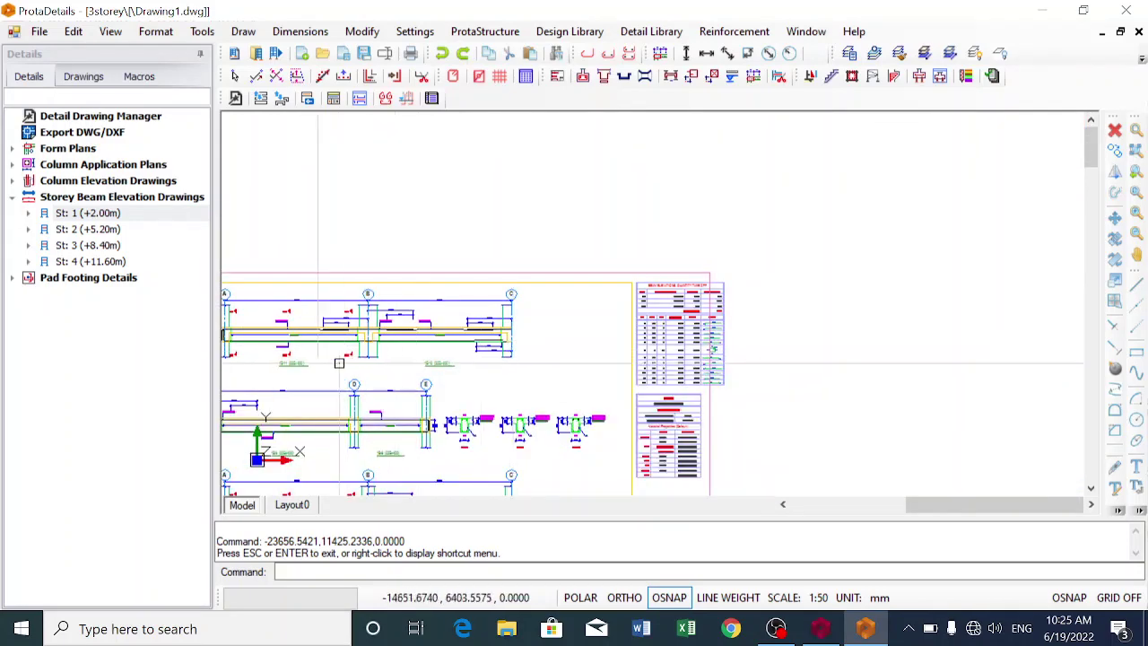
scroll(254, 340, up, 7)
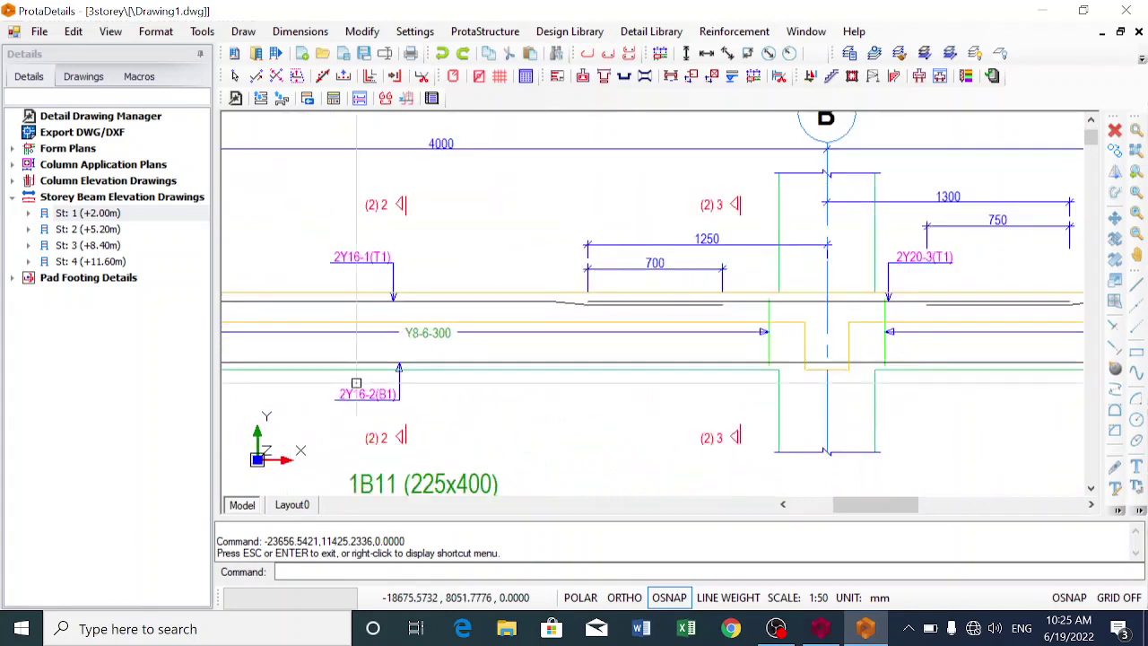
scroll(358, 395, up, 2)
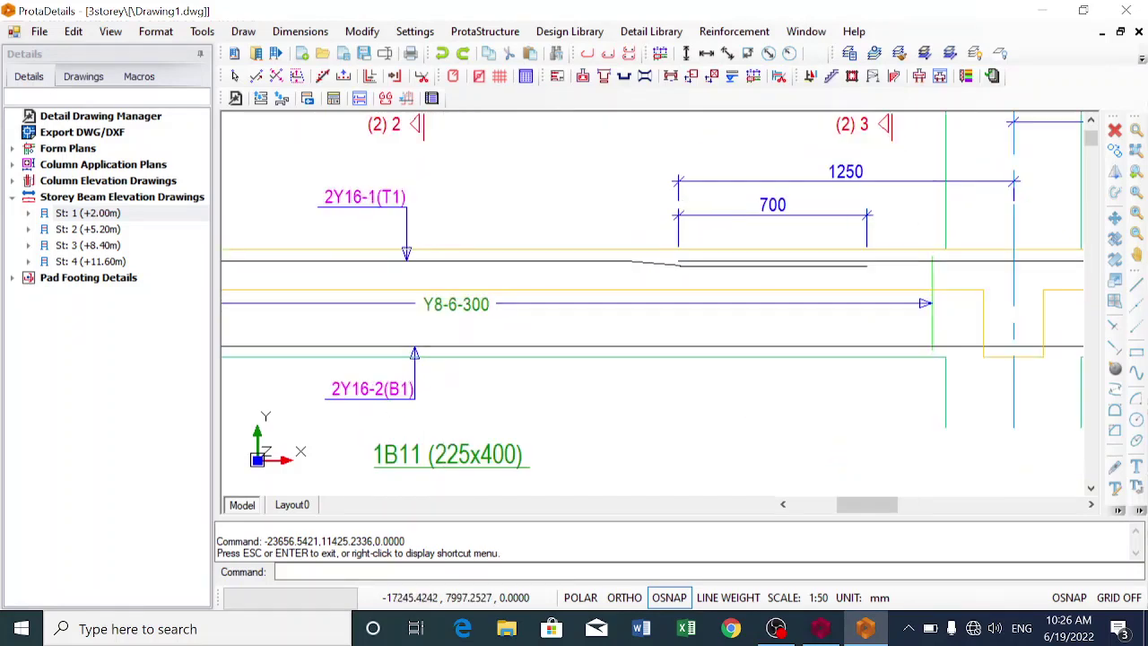
scroll(445, 302, up, 1)
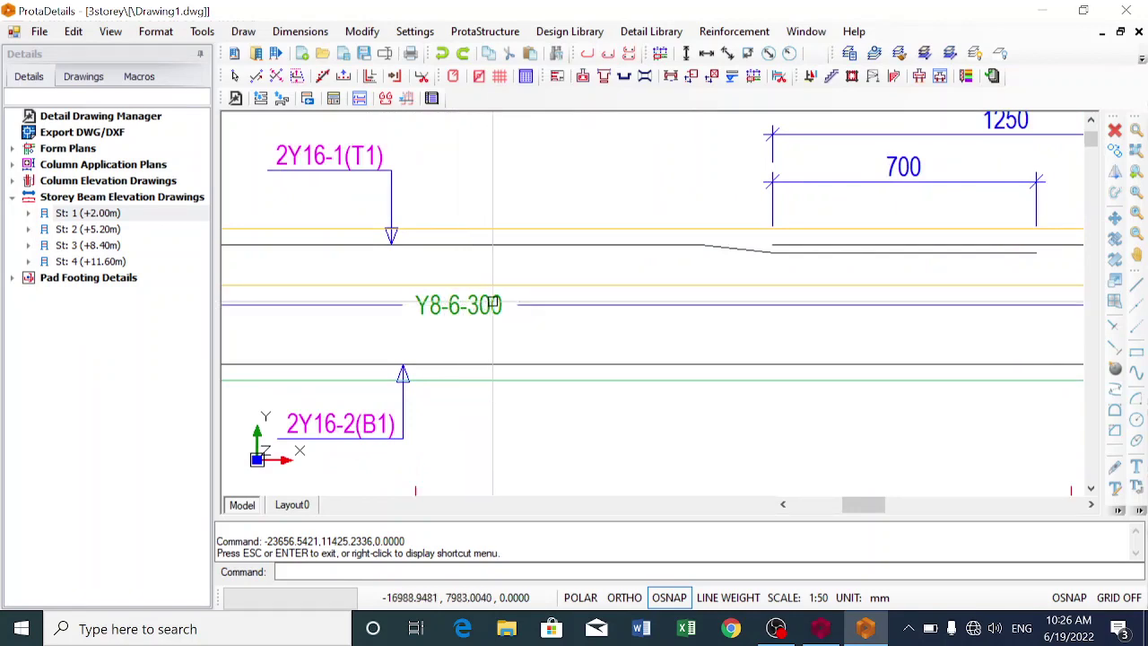
scroll(492, 303, down, 2)
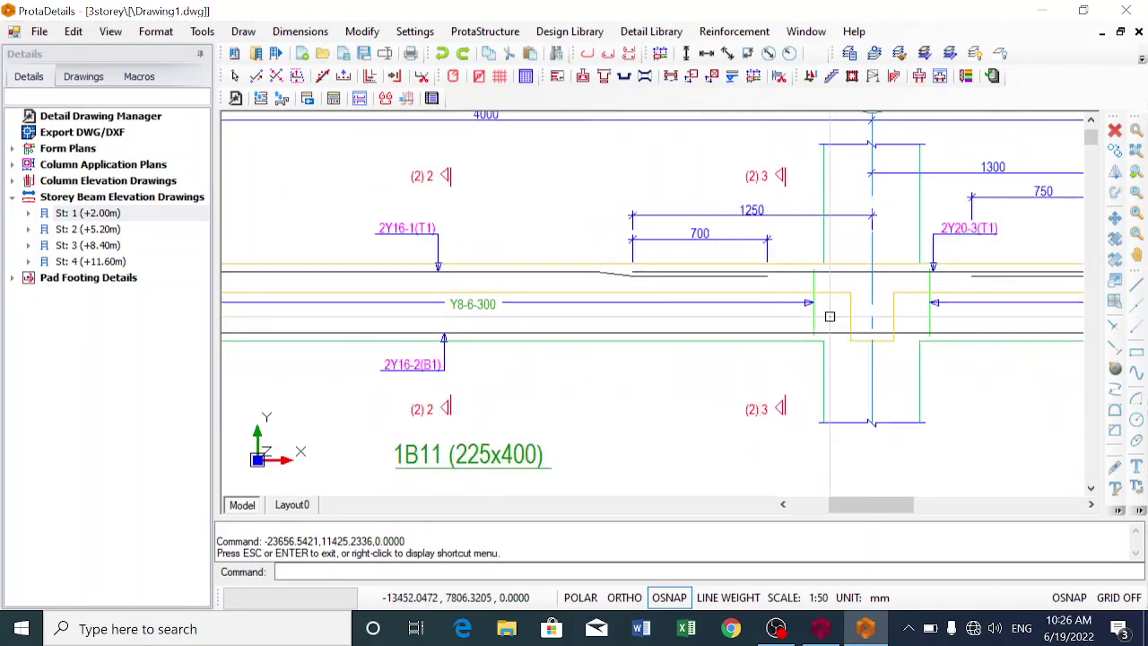
Inspect the bent bar ends and the start of the link range at grid A of beam 1B11
scroll(676, 317, down, 2)
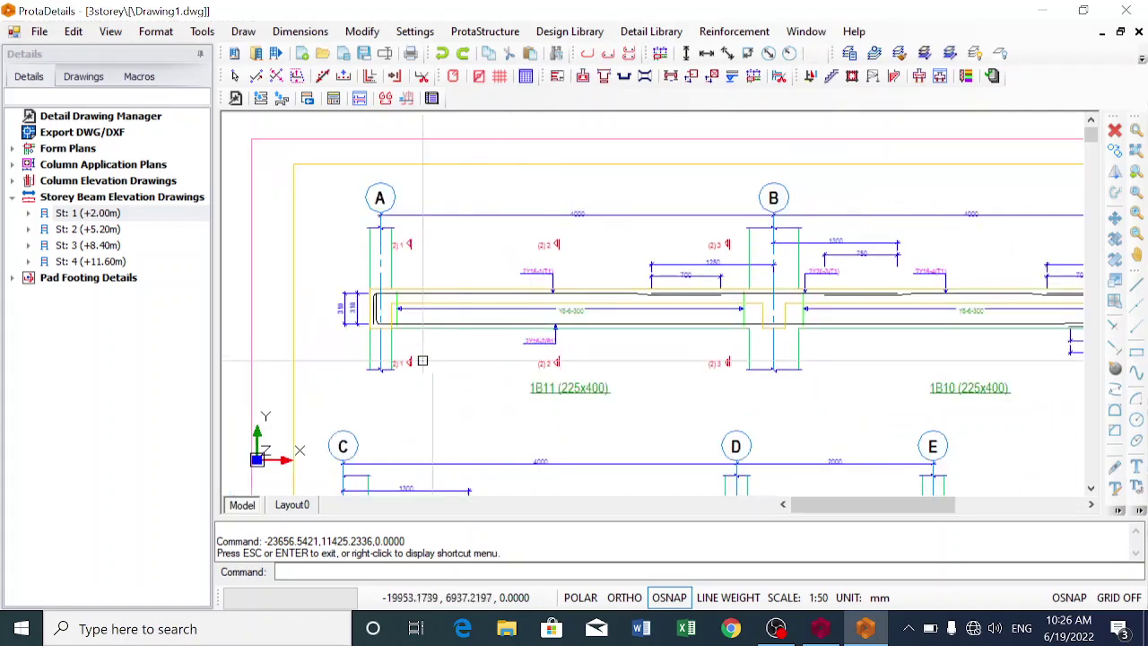
scroll(401, 295, up, 5)
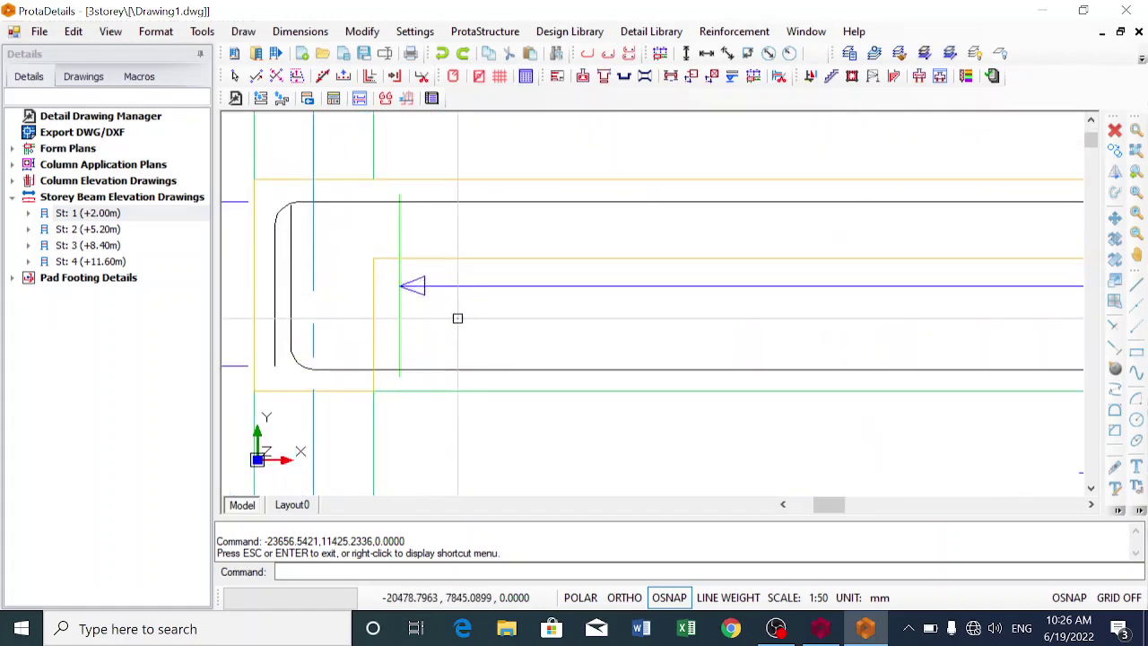
scroll(457, 315, down, 1)
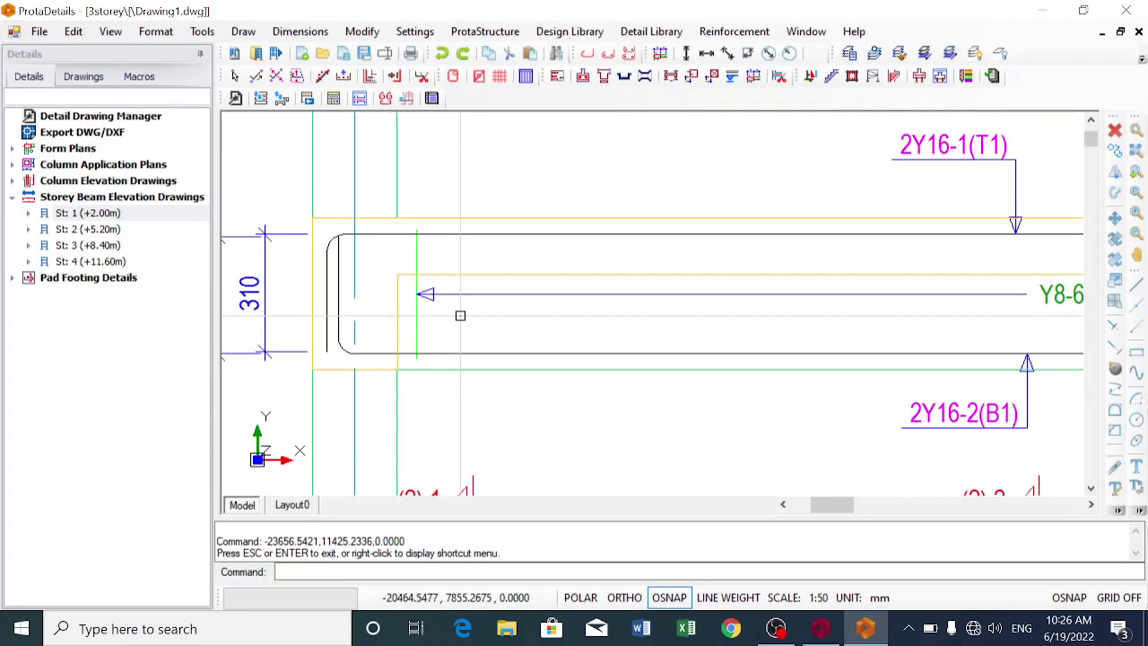
scroll(460, 316, down, 1)
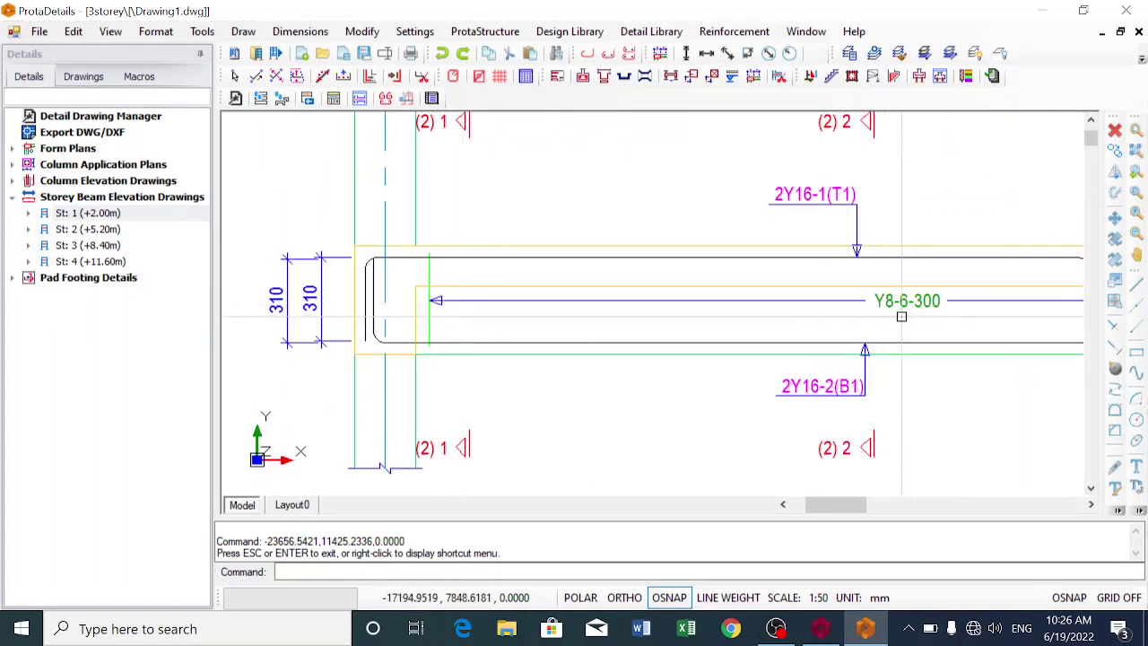
Examine the row and link shape of bar mark 6 in the first sheet's quantity take-off table
scroll(903, 316, down, 2)
scroll(905, 316, down, 5)
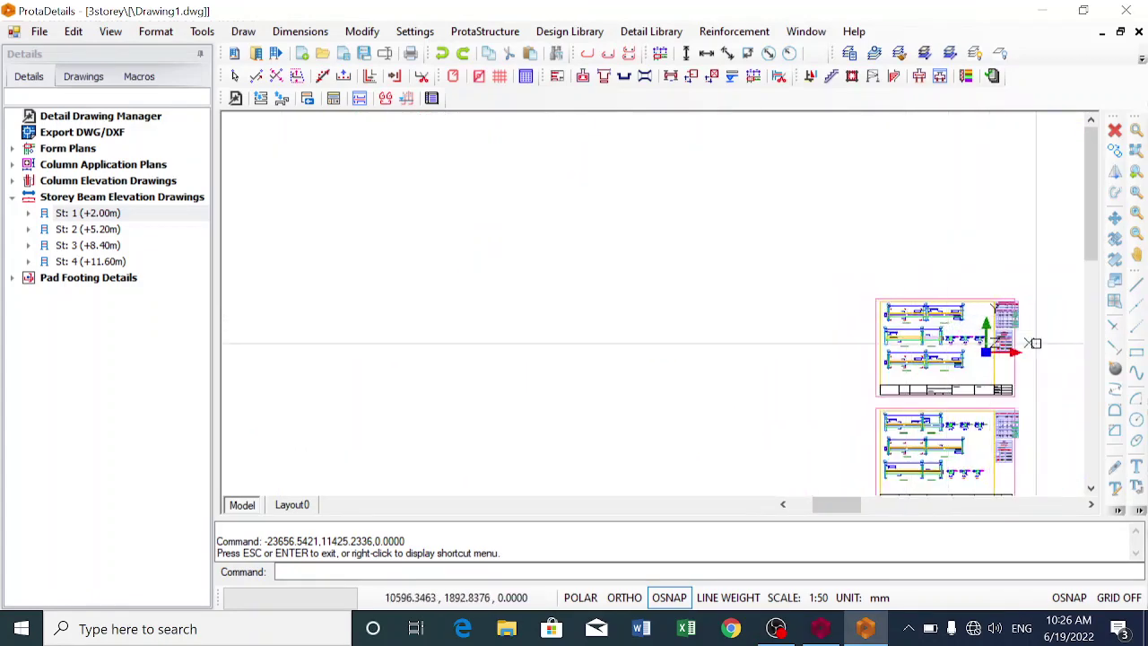
scroll(1027, 330, up, 3)
scroll(997, 309, up, 4)
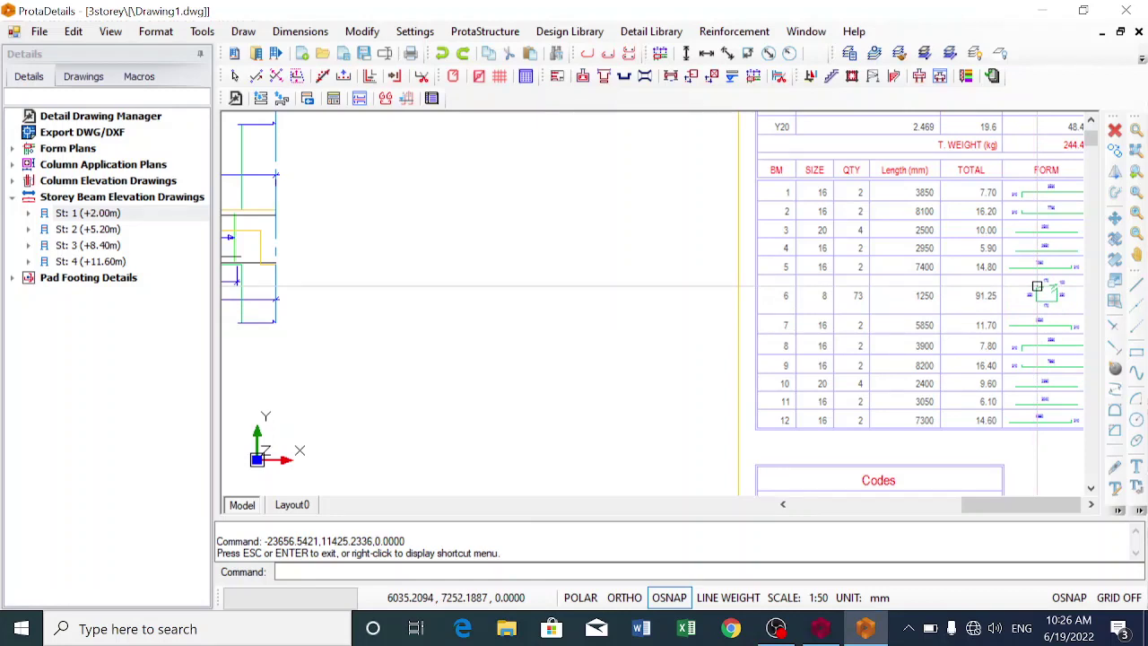
scroll(1040, 289, up, 1)
scroll(1038, 288, down, 3)
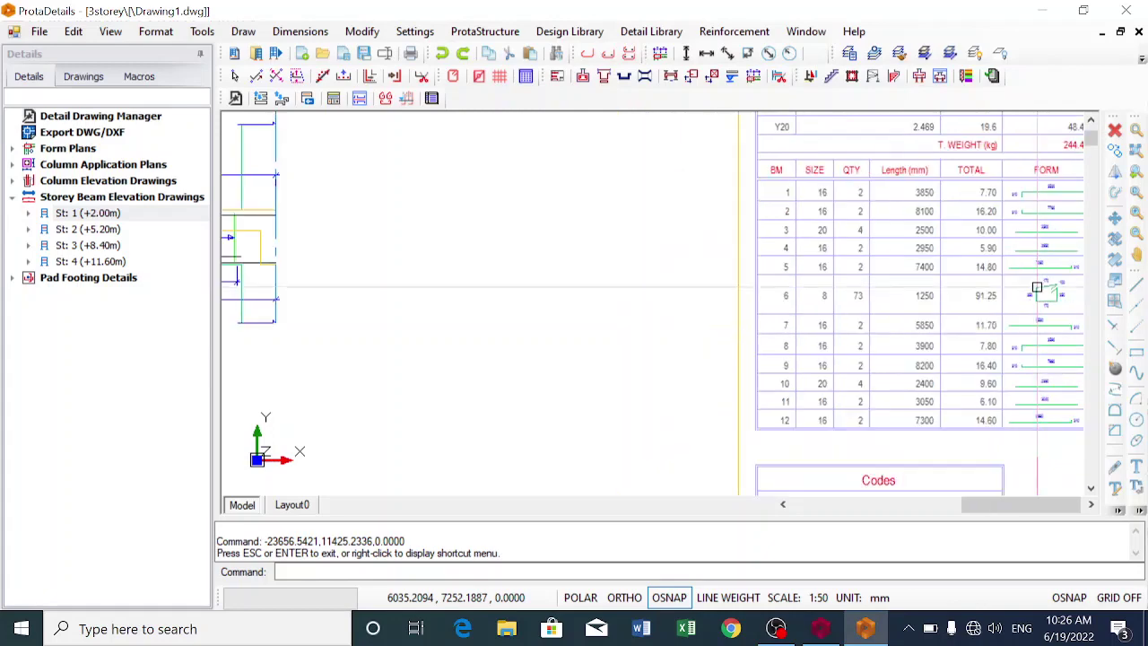
scroll(1009, 310, up, 1)
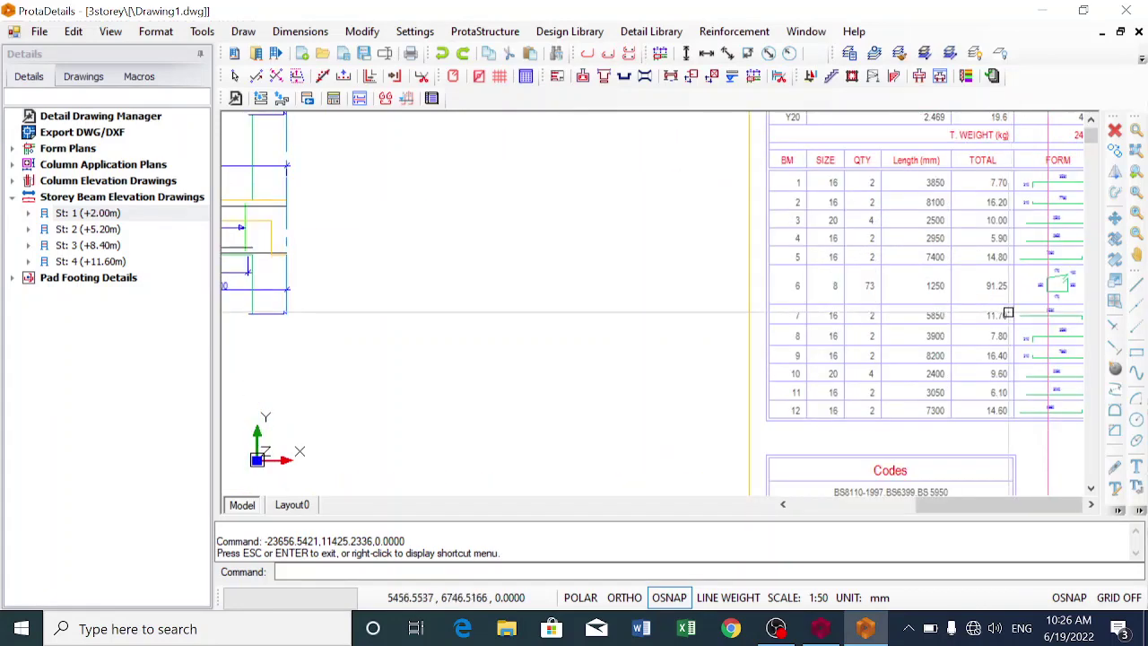
scroll(1022, 269, down, 2)
Examine the unit weight, length and total weight of the Y8, Y16 and Y20 bars in the quantity take-off summary
scroll(1058, 190, up, 1)
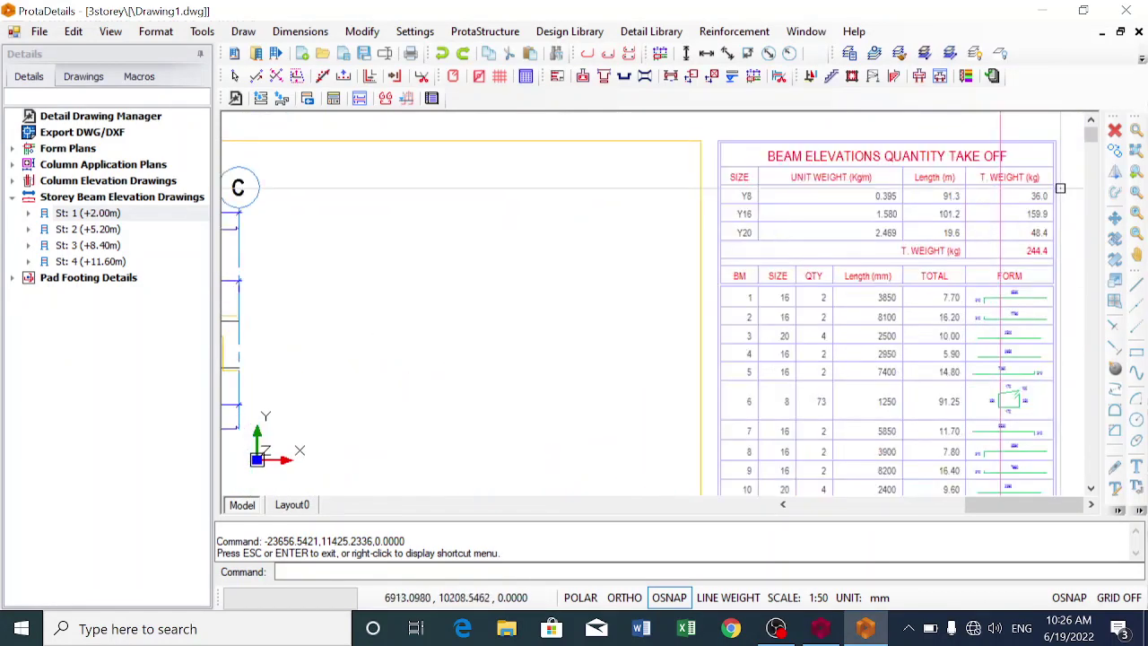
scroll(1060, 188, up, 1)
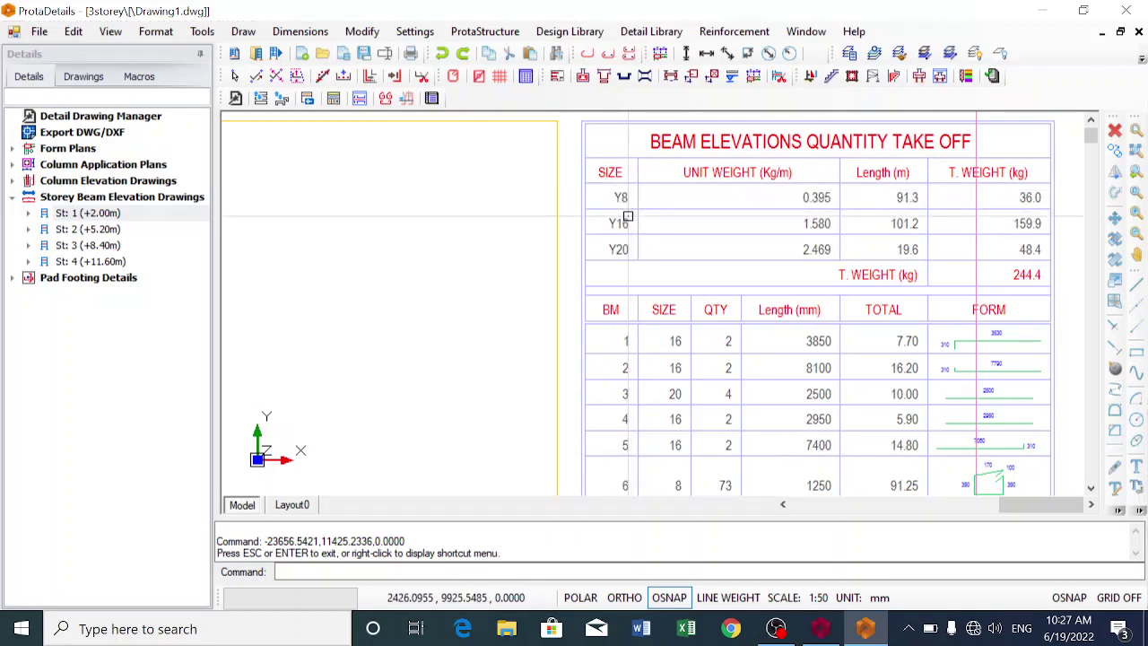
scroll(571, 306, down, 5)
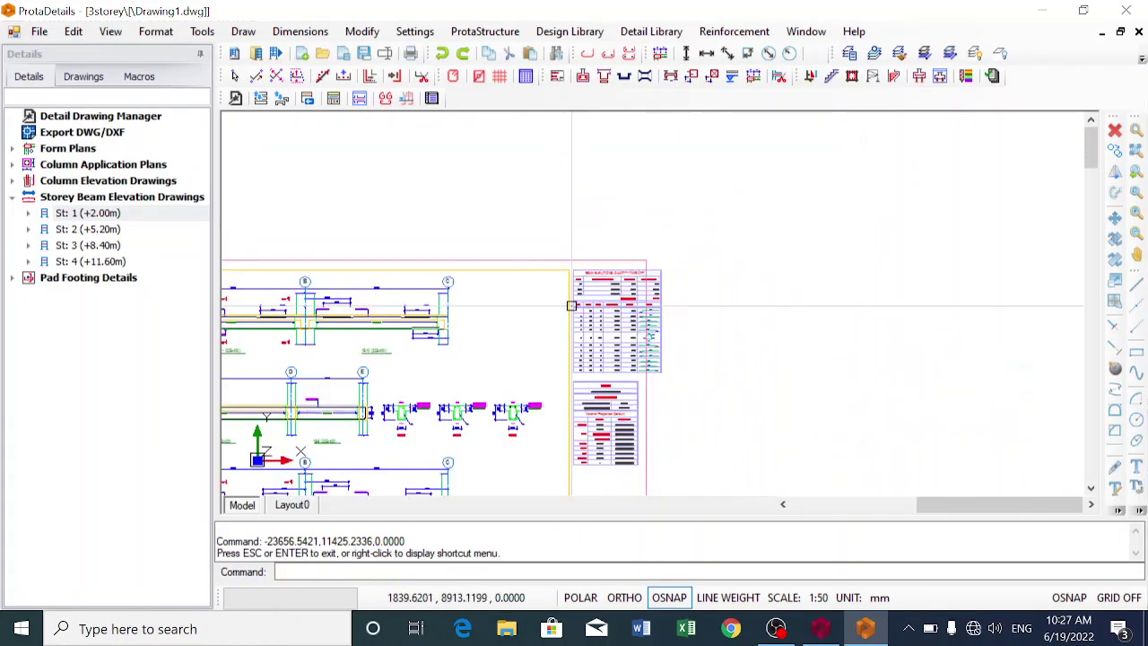
scroll(568, 310, down, 4)
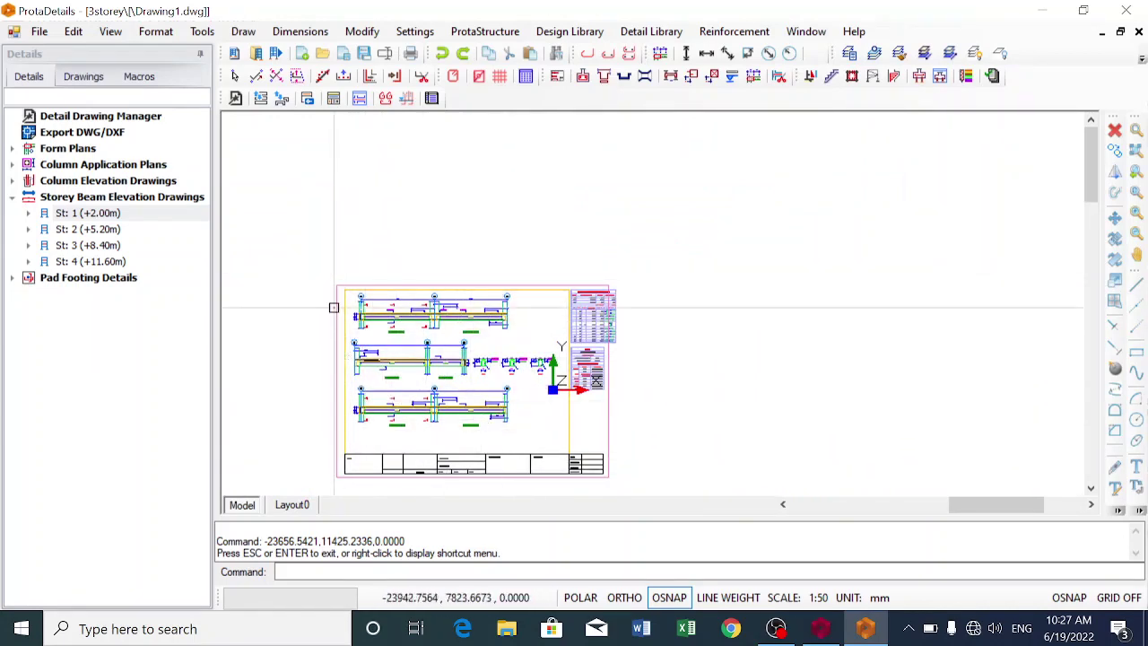
scroll(594, 300, up, 2)
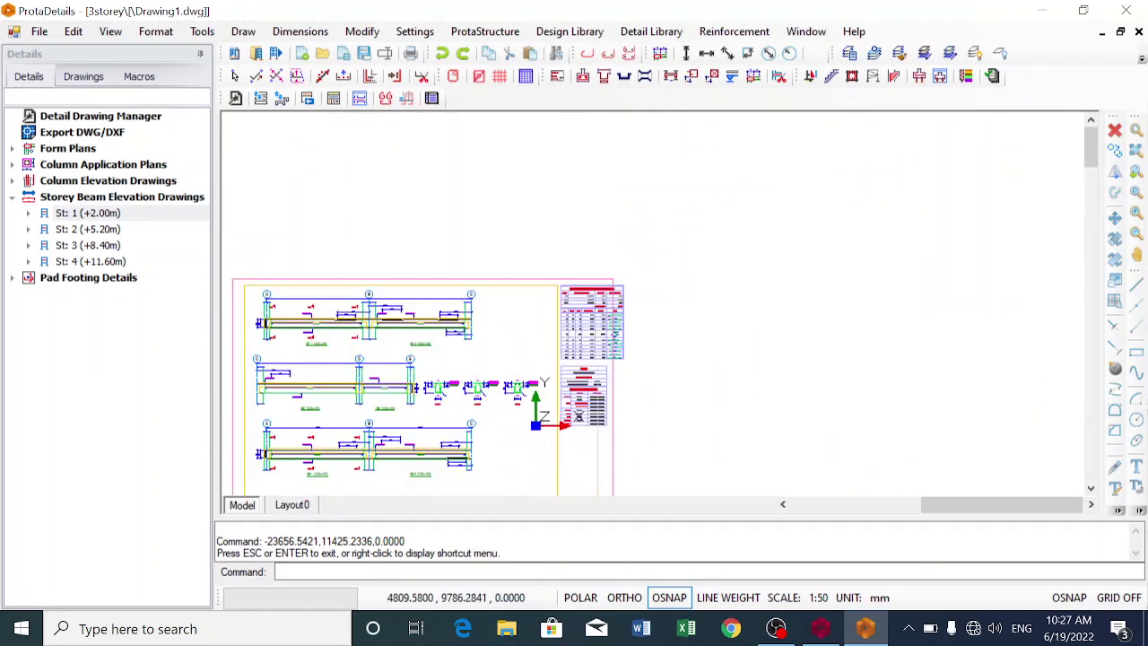
scroll(571, 299, up, 5)
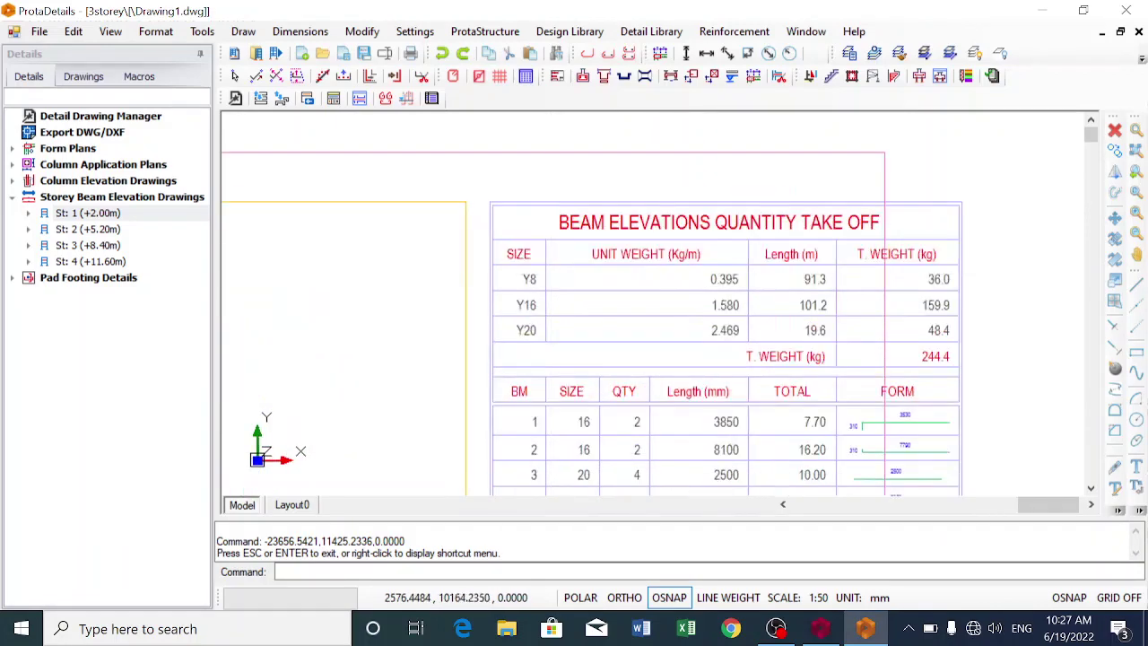
scroll(544, 285, up, 3)
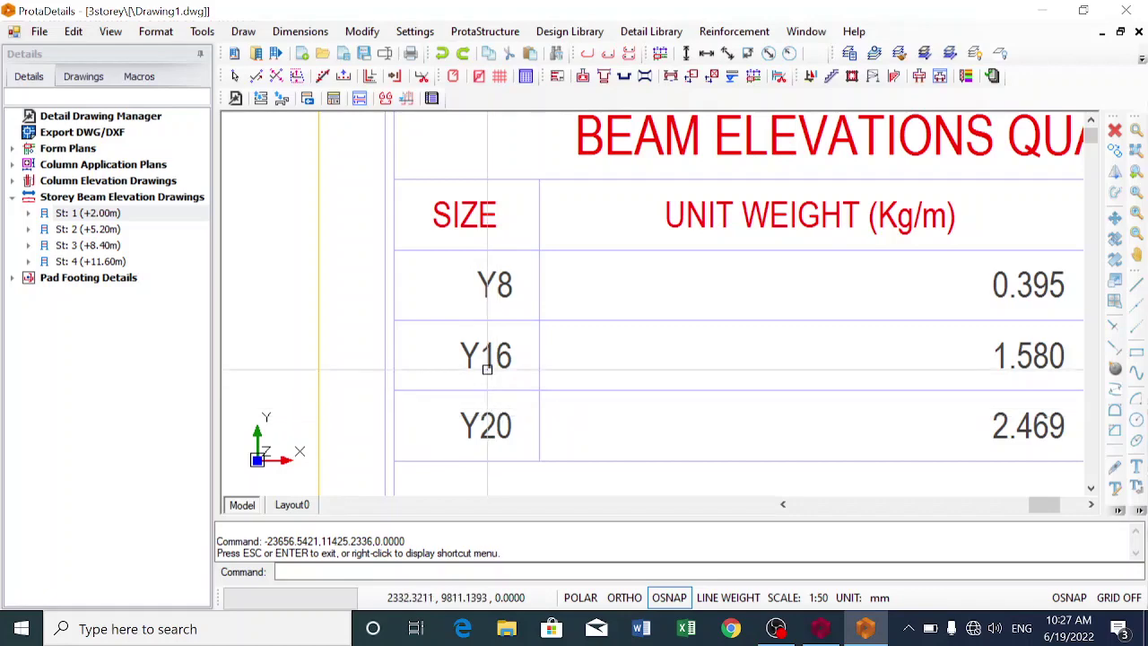
scroll(513, 417, down, 3)
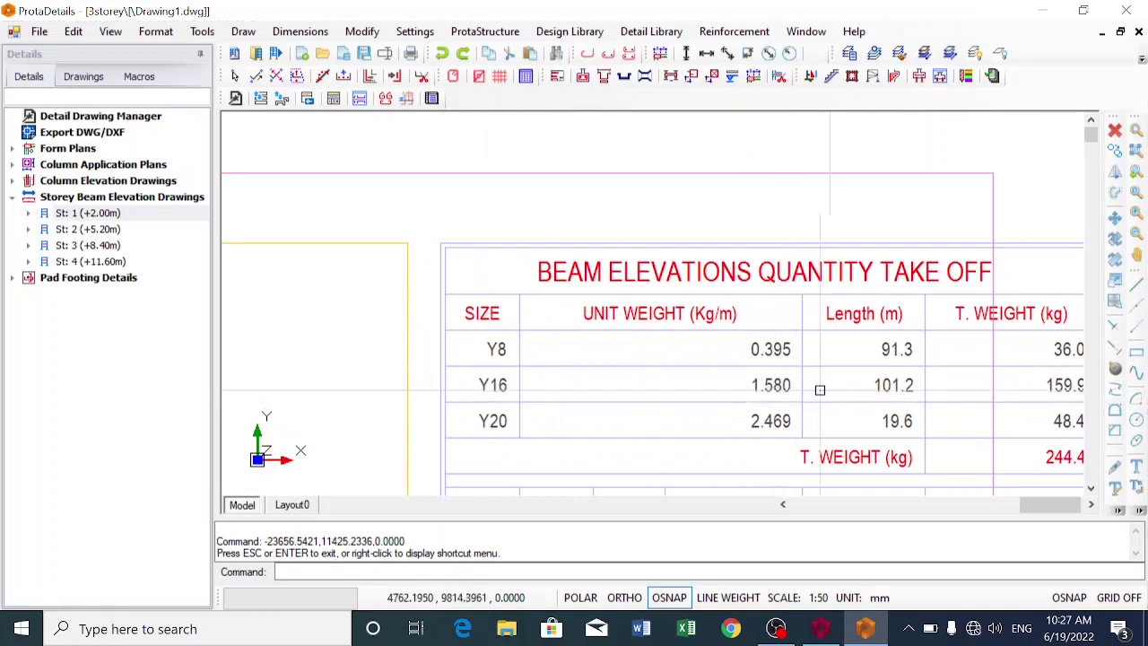
Examine the first sheet's whole beam quantity take-off table, from the bar size summary down to the bar mark rows
scroll(905, 384, down, 2)
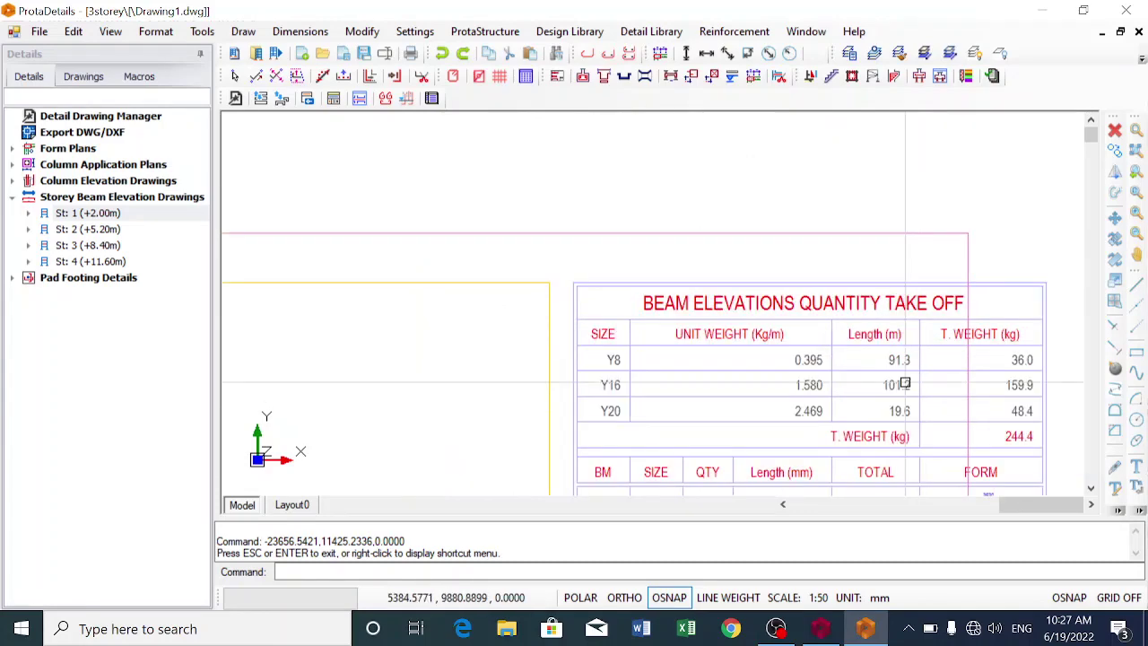
scroll(905, 384, down, 3)
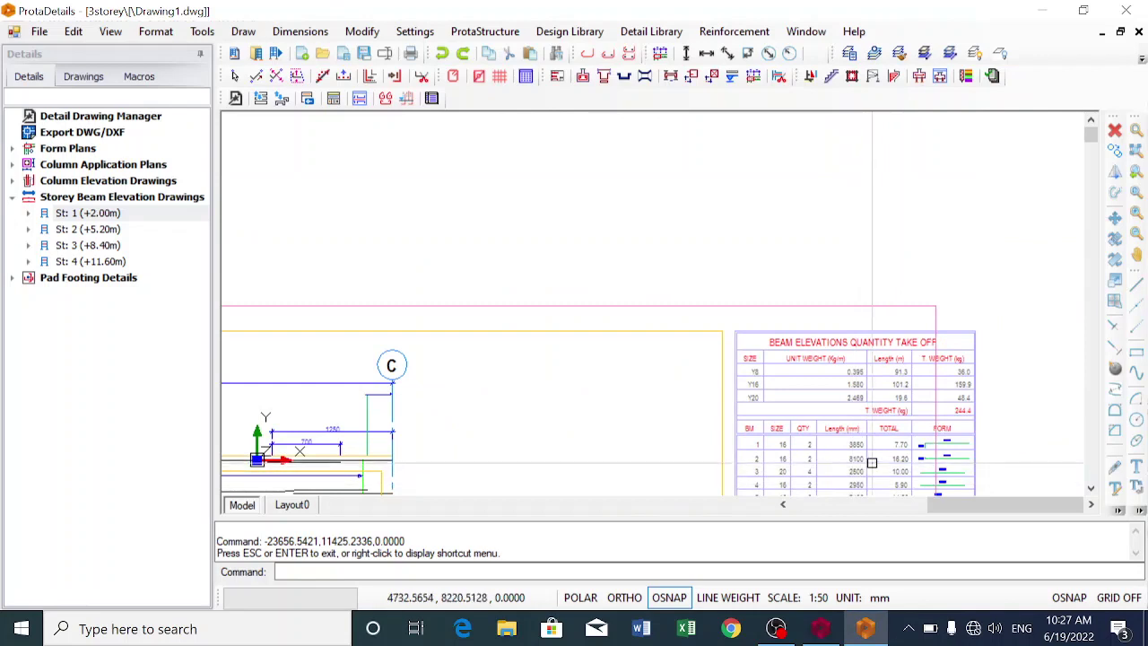
scroll(873, 457, down, 2)
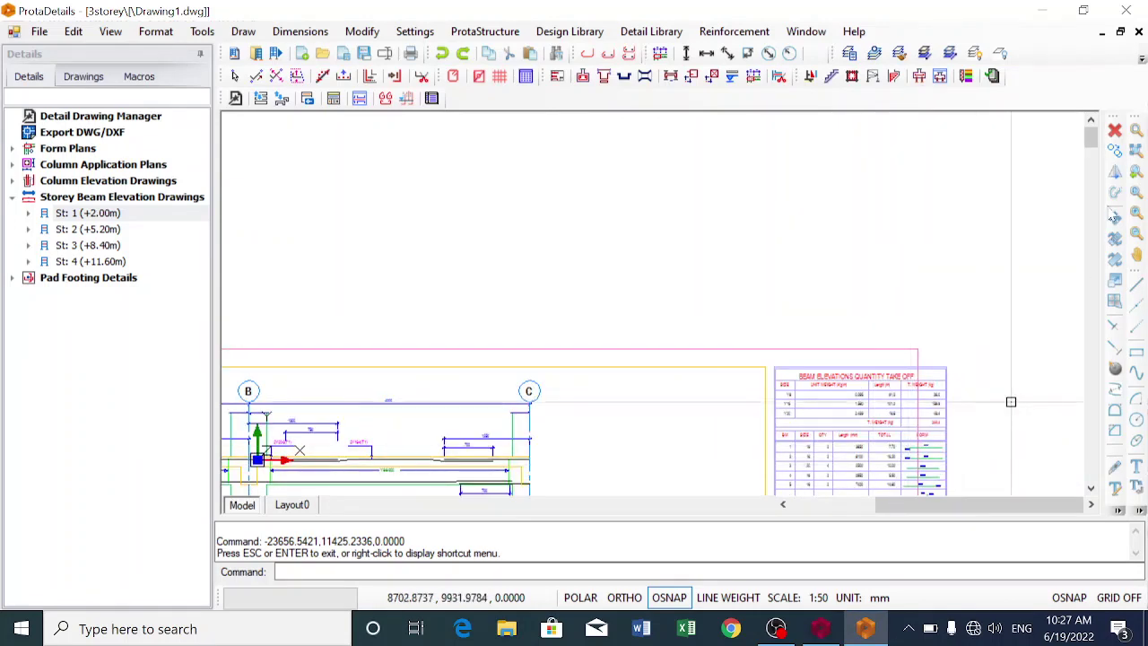
click(1136, 255)
mouse_move(958, 315)
mouse_down()
mouse_move(976, 287)
mouse_move(945, 231)
mouse_move(942, 240)
mouse_up()
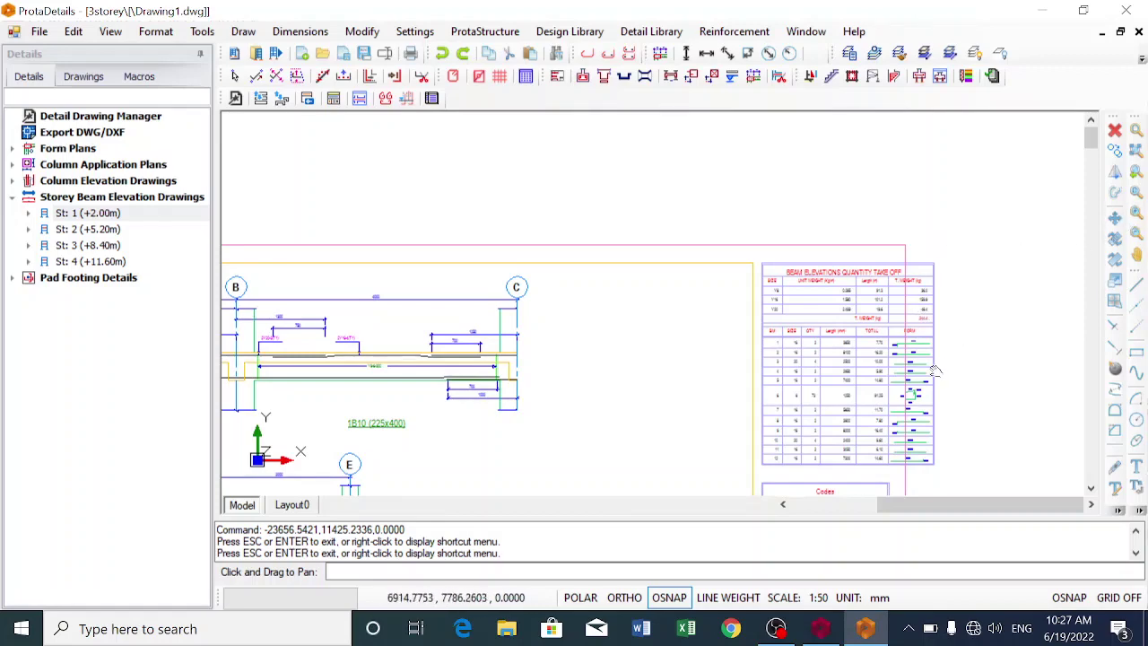
scroll(935, 370, up, 3)
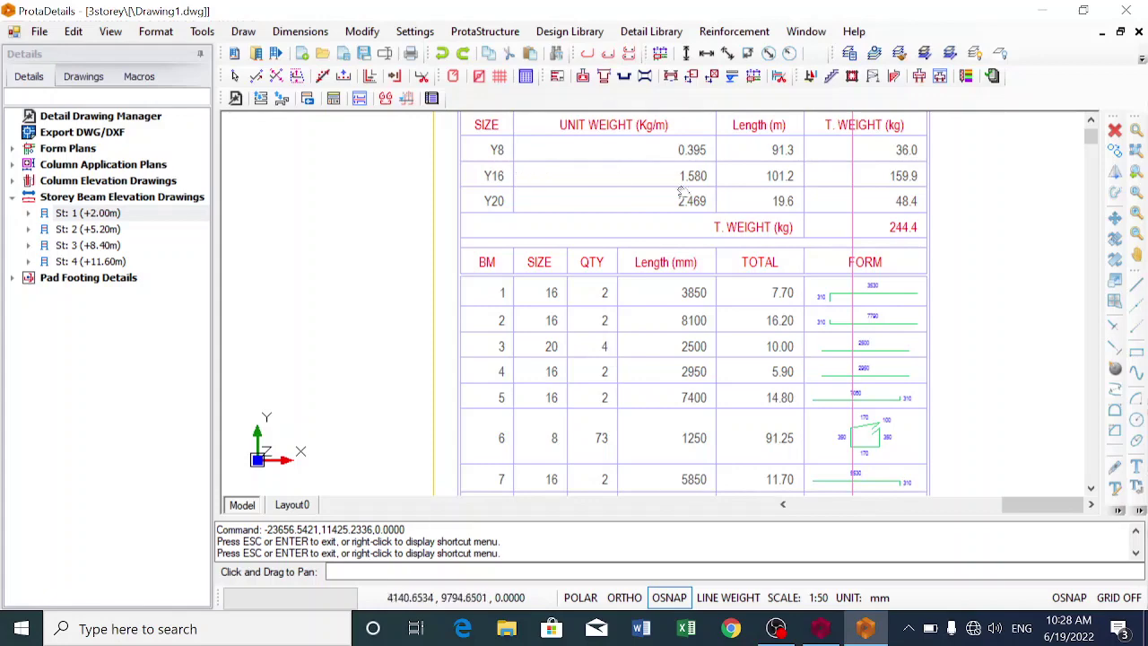
scroll(744, 419, down, 4)
scroll(764, 433, up, 5)
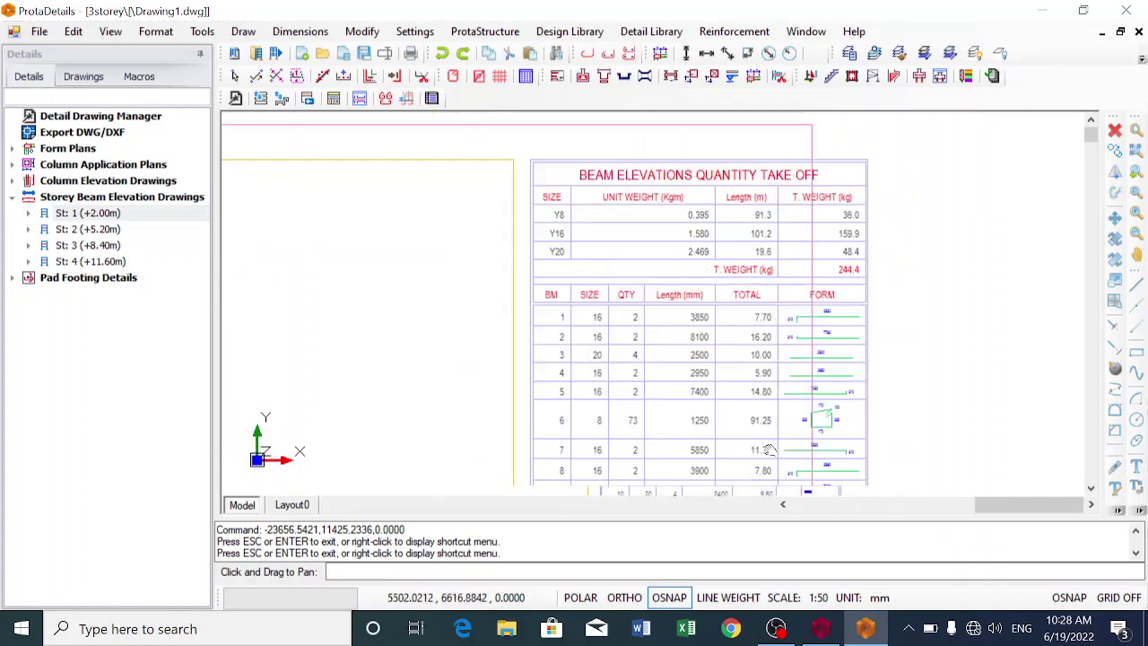
Compare bar mark 6's total length with the Y8 length in the summary, and review the Y8, Y16 and Y20 total weights
scroll(296, 385, down, 3)
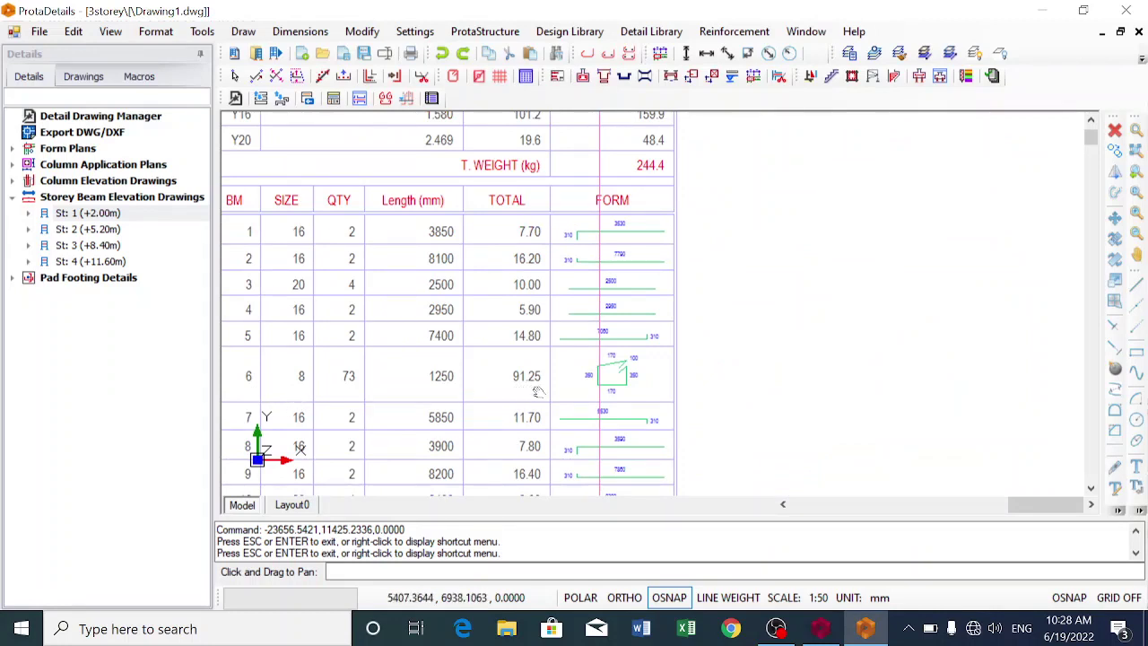
scroll(524, 342, down, 2)
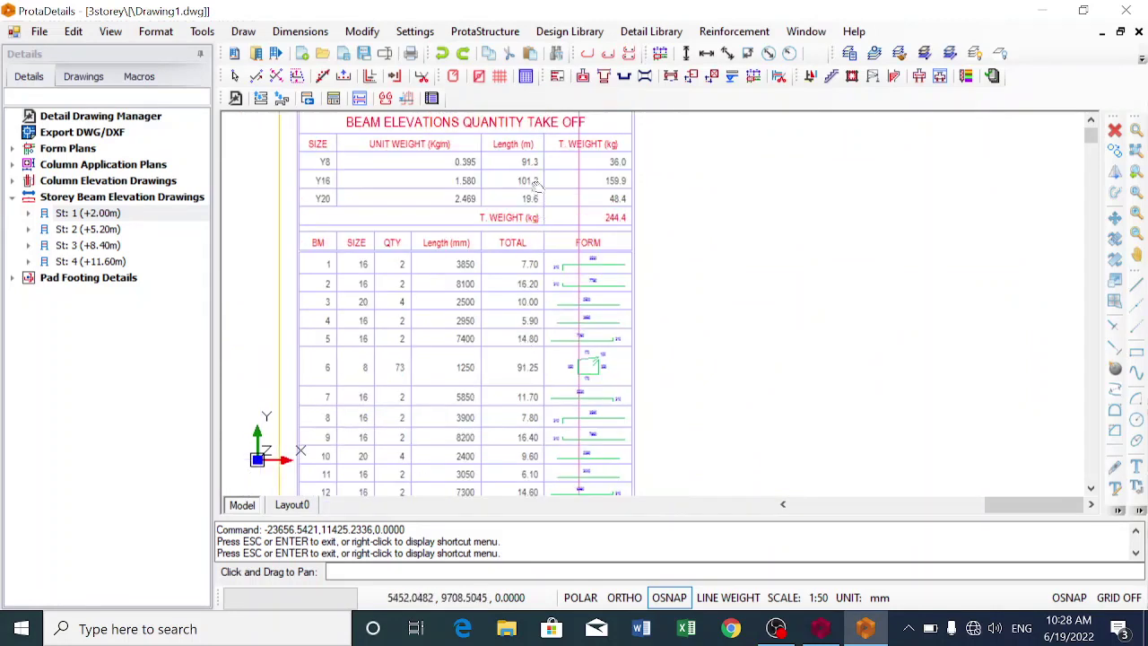
drag(533, 174, 529, 188)
scroll(529, 187, up, 6)
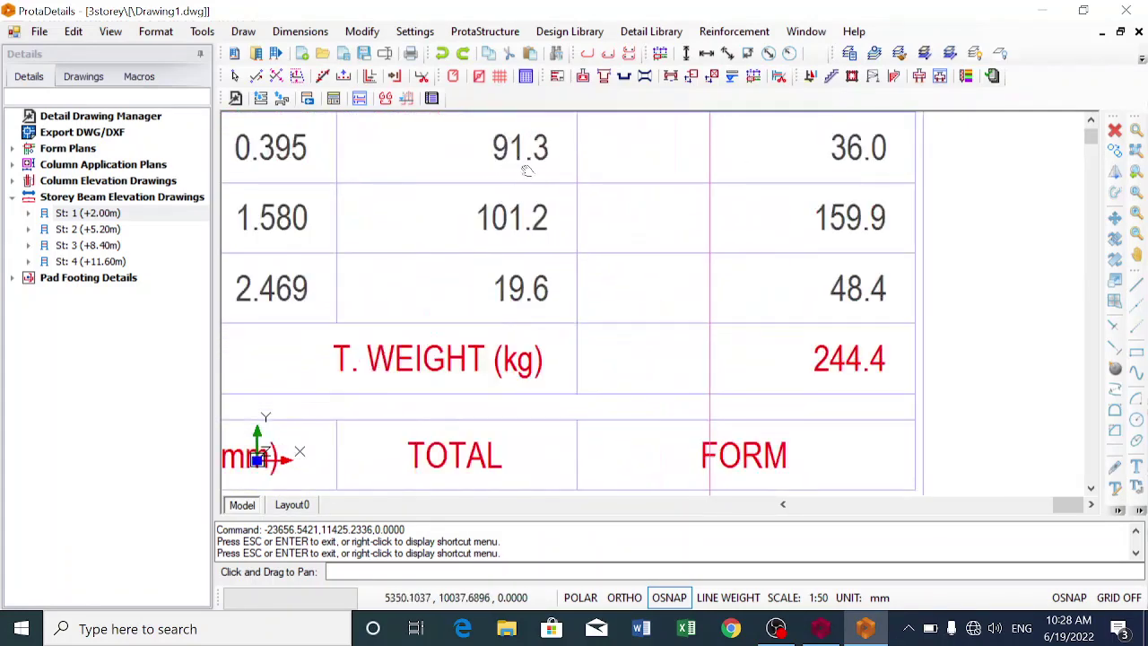
scroll(528, 170, down, 3)
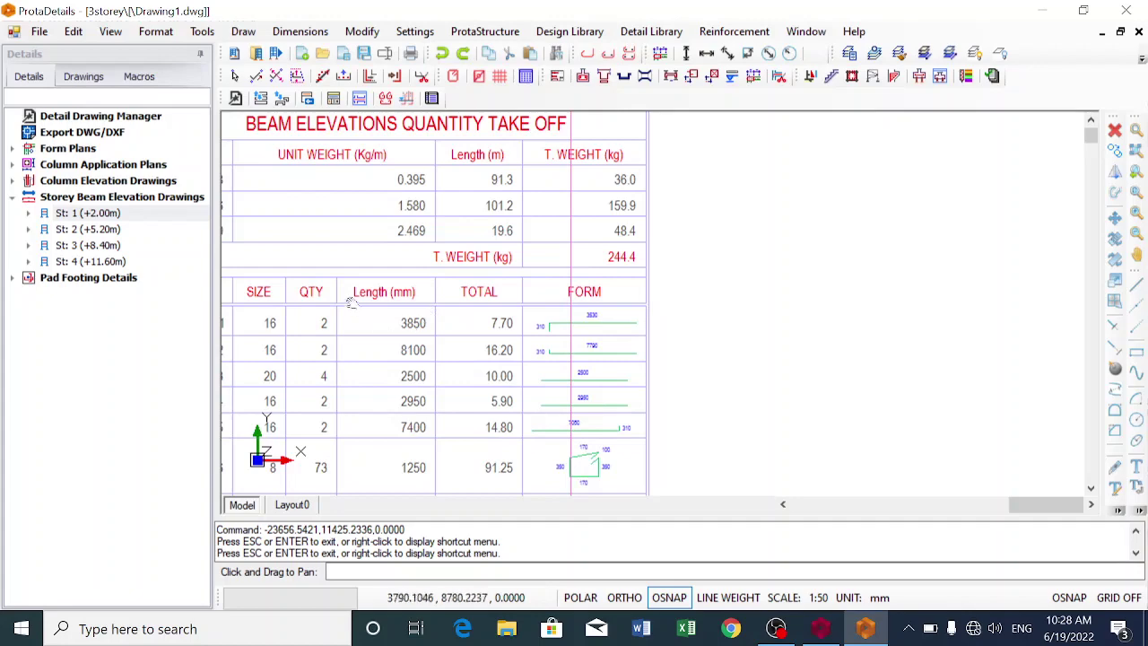
scroll(348, 298, down, 2)
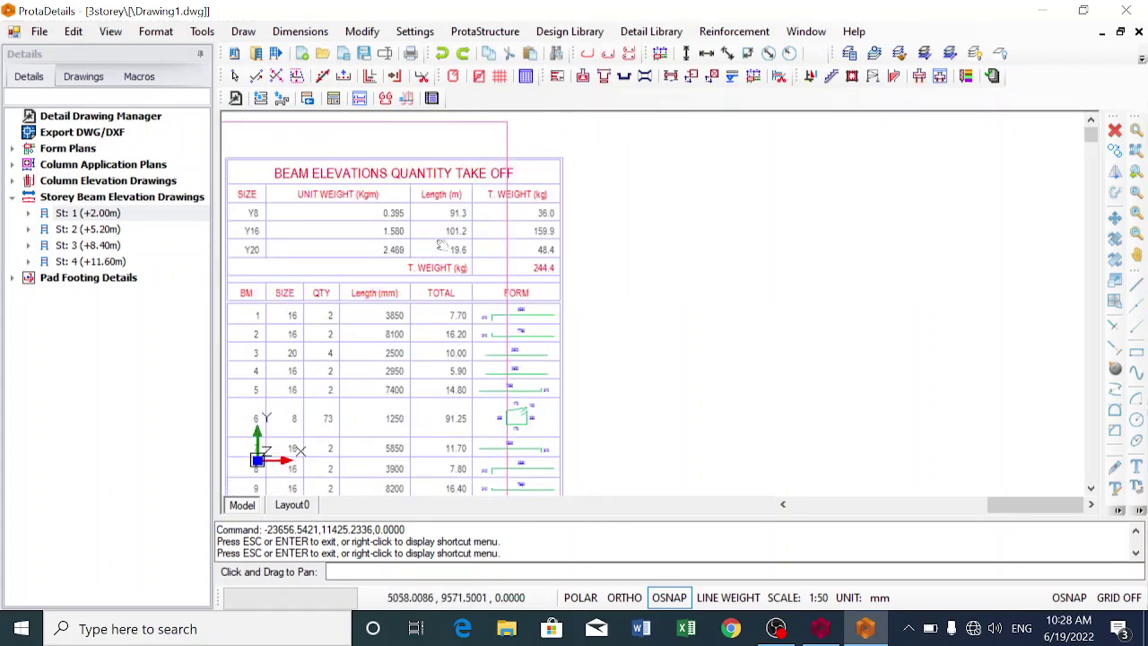
scroll(418, 195, up, 1)
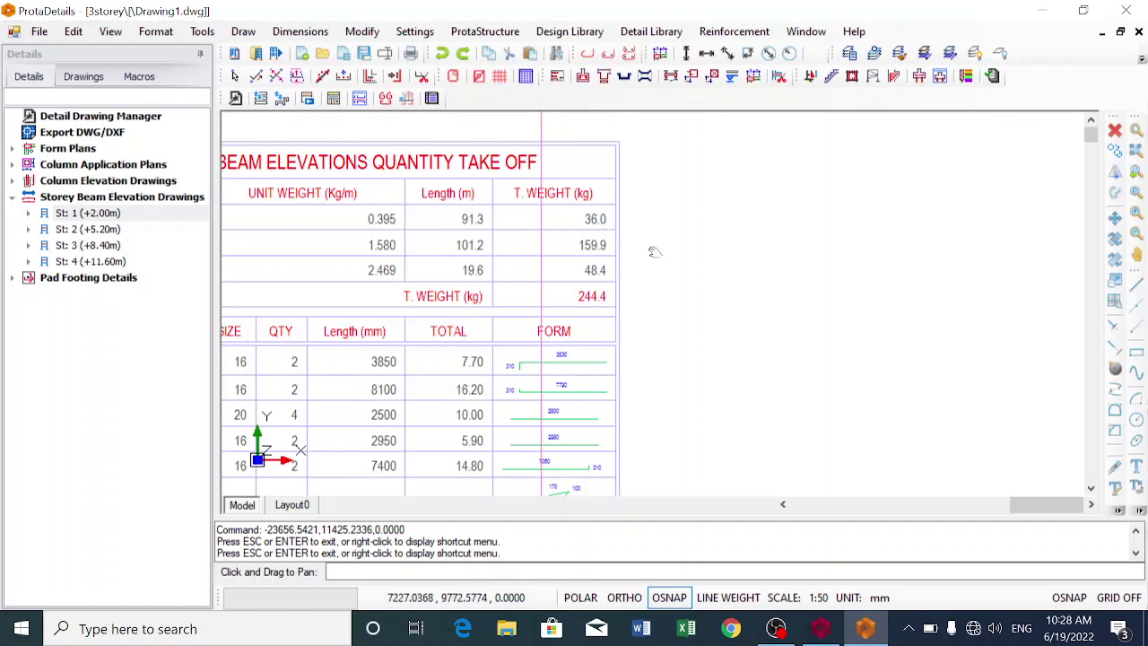
scroll(655, 253, down, 2)
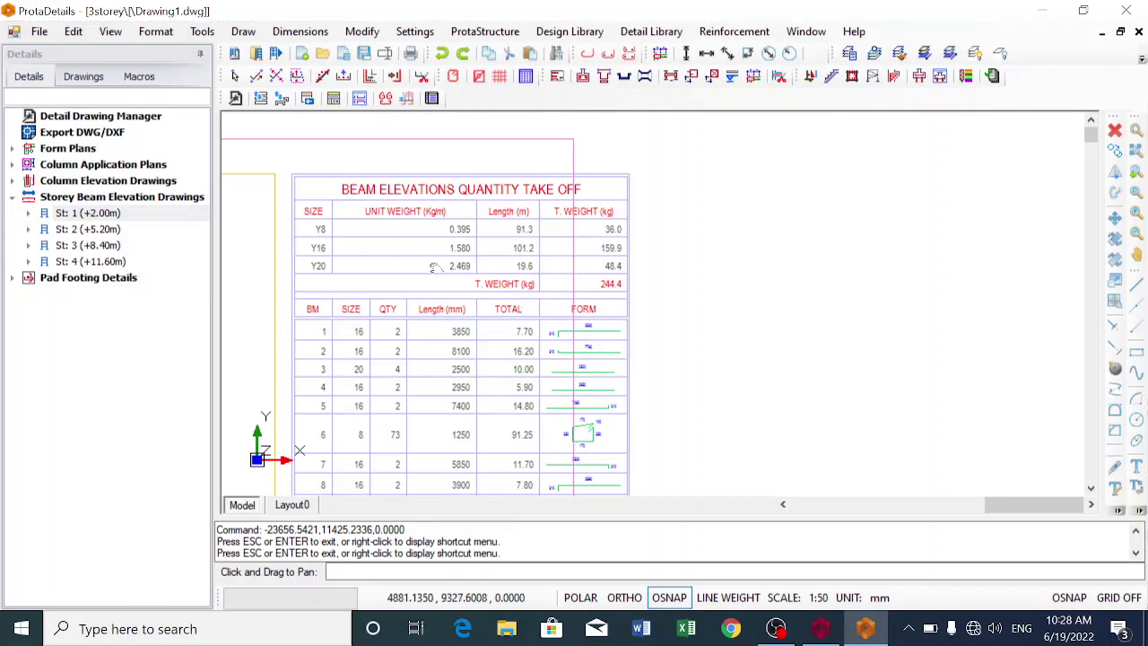
Examine the sizes, quantities, lengths and bar shapes listed for bar marks 1 to 12 in the quantity take-off table
scroll(405, 257, down, 4)
scroll(405, 258, up, 4)
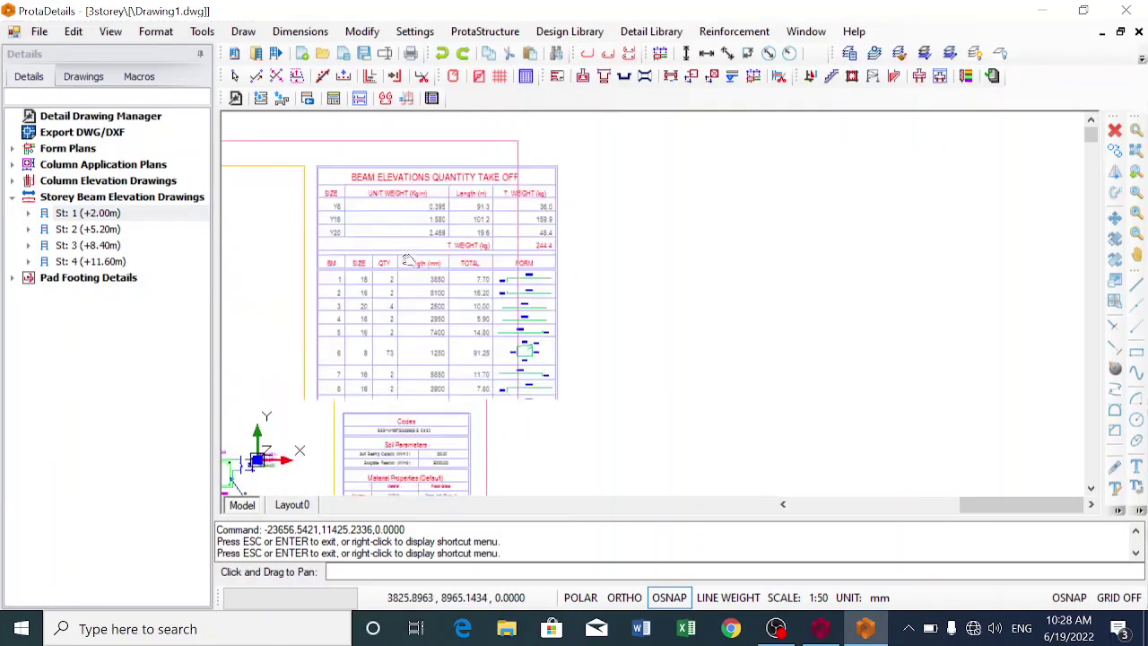
scroll(517, 361, up, 1)
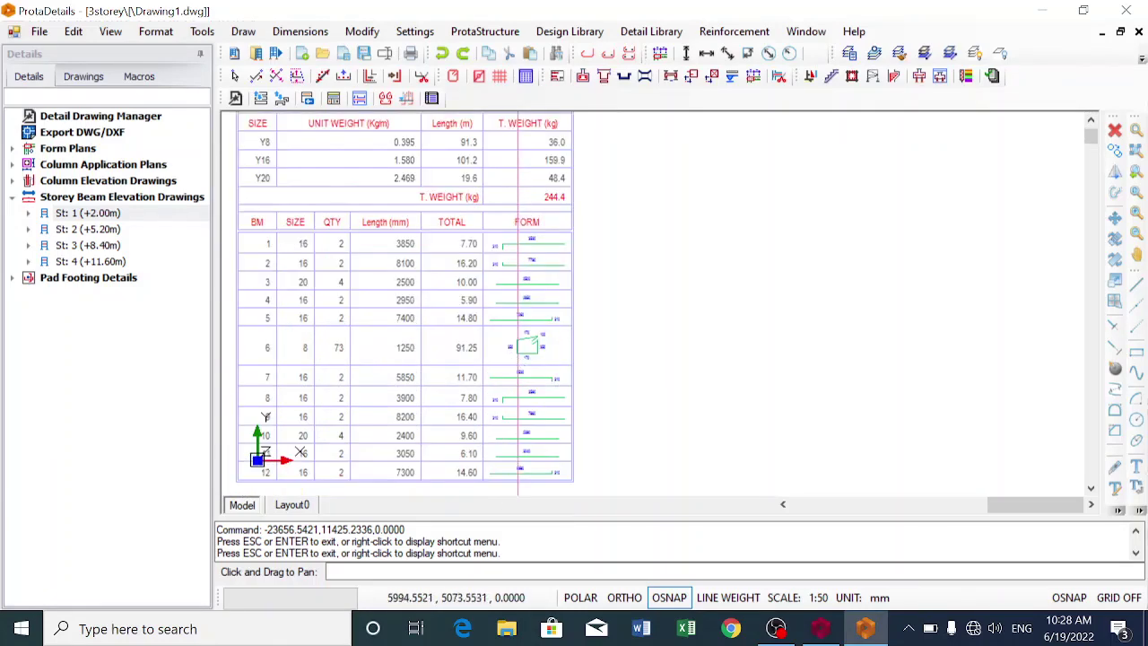
scroll(496, 492, up, 1)
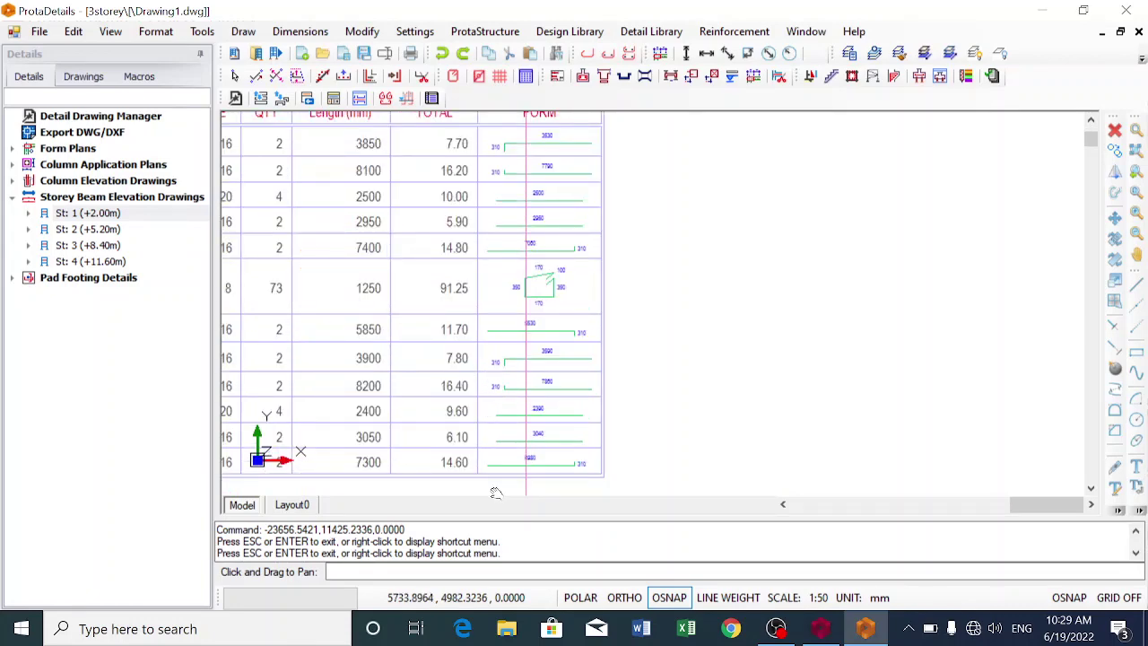
scroll(496, 492, down, 3)
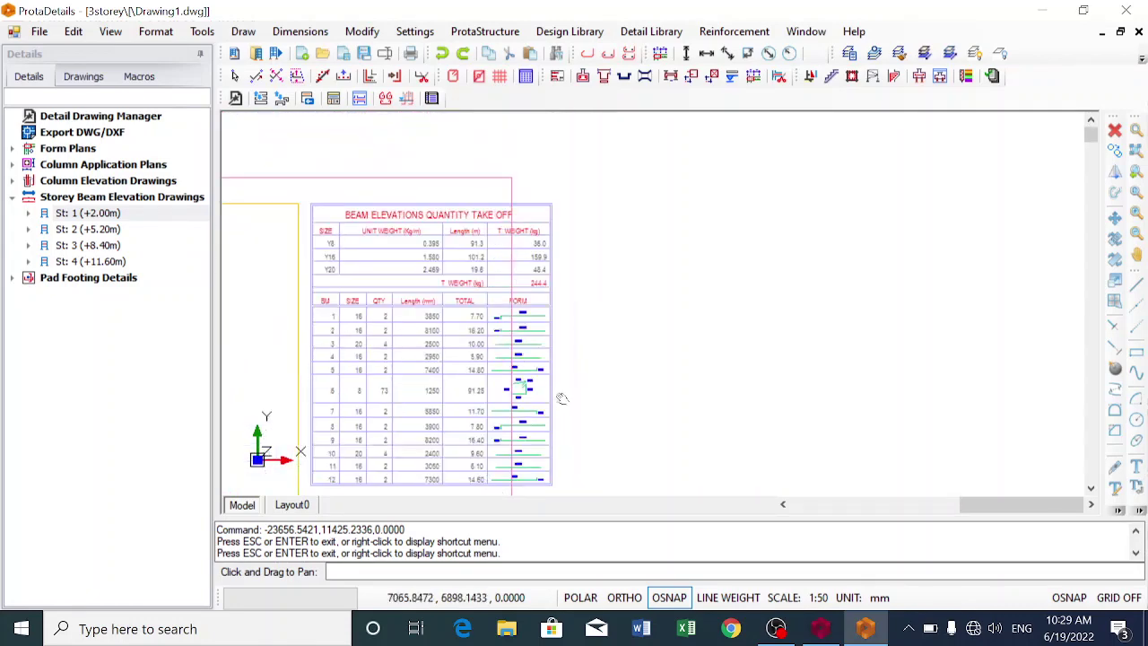
drag(570, 390, 605, 337)
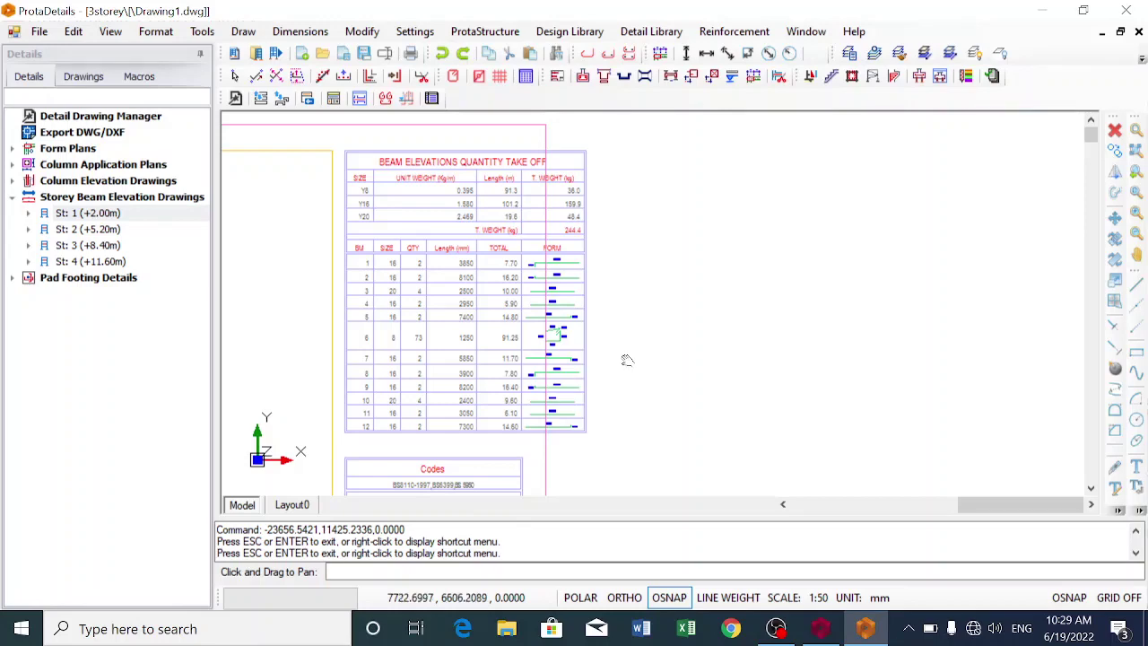
View the 3storey model in ProtaStructure, return to the ProtaDetails drawing and select the Column Elevation Drawings category
click(1041, 10)
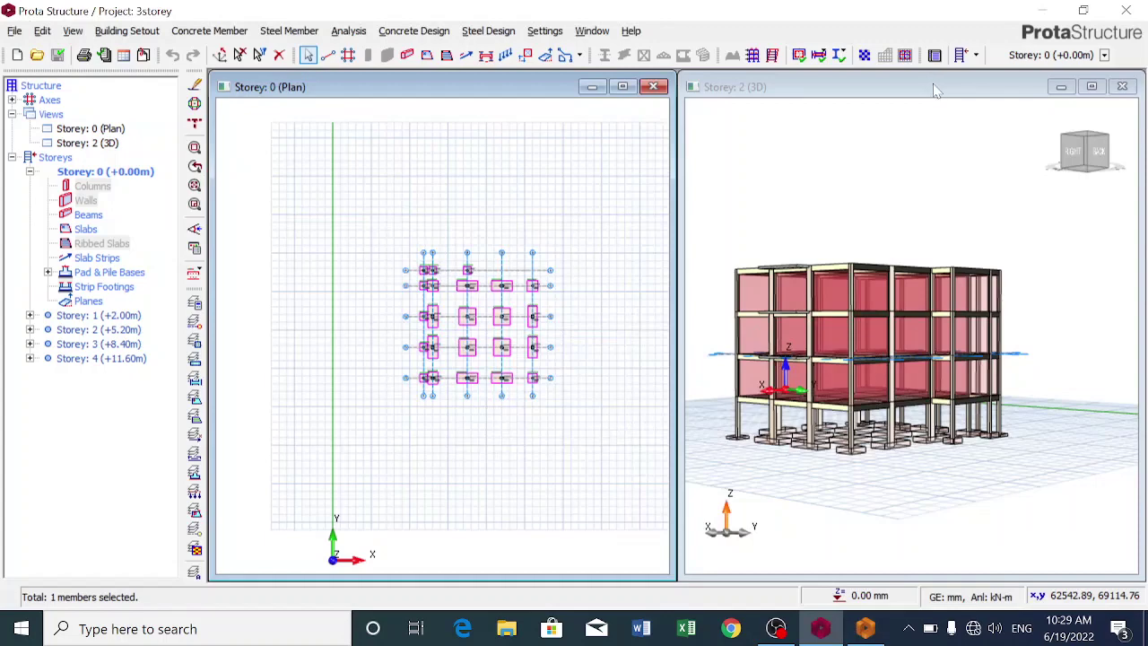
click(862, 629)
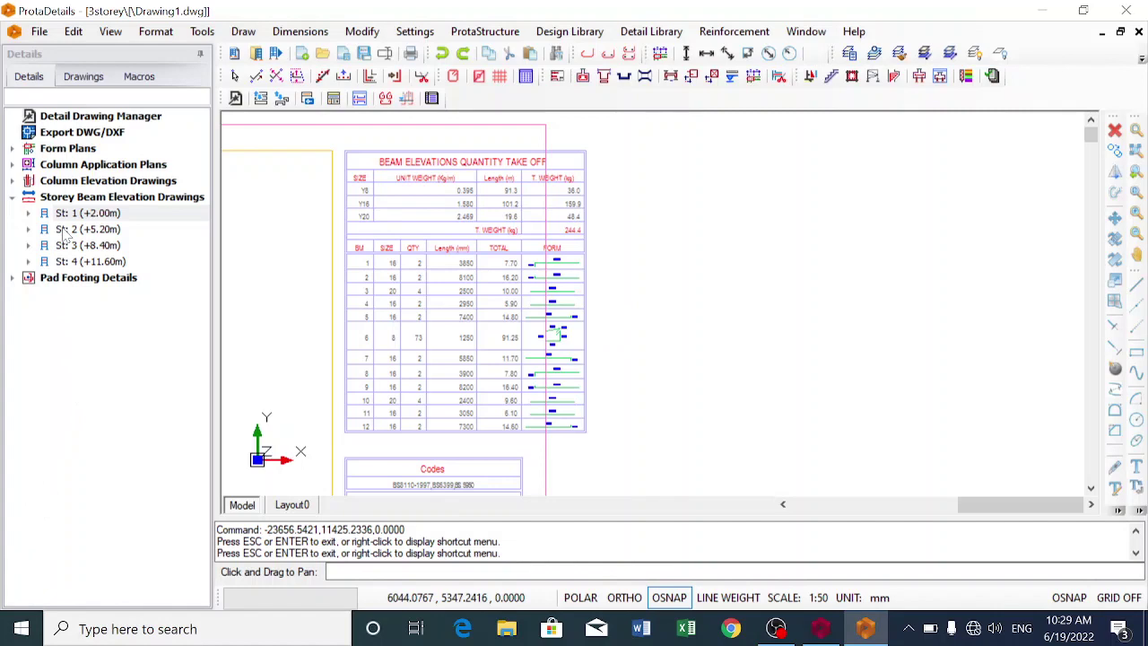
click(86, 180)
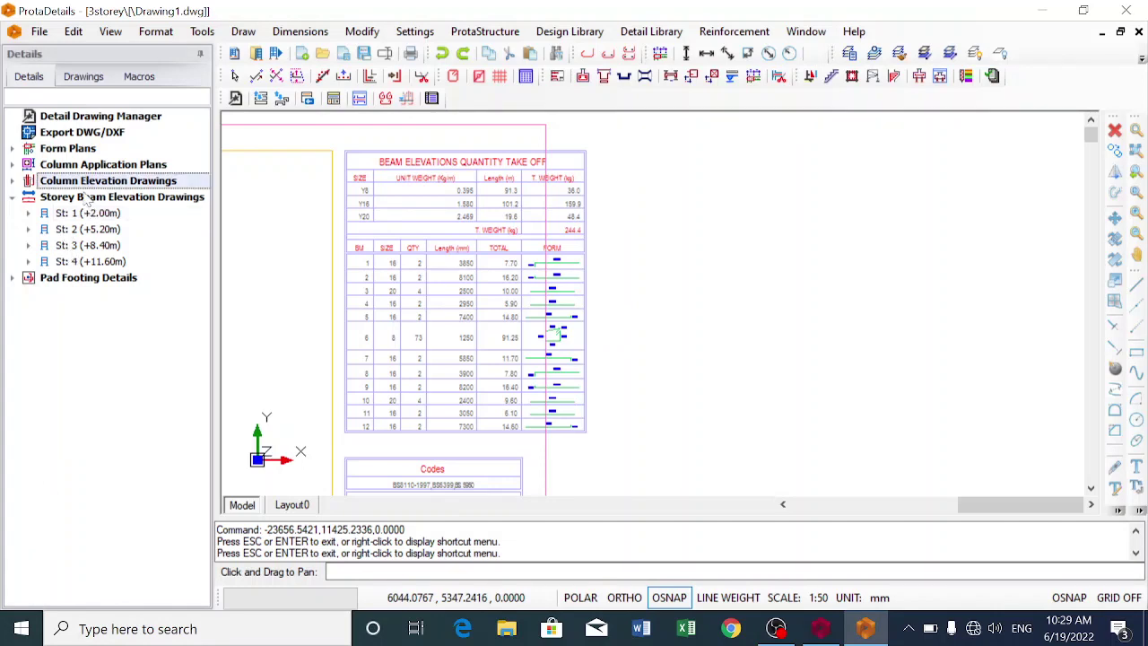